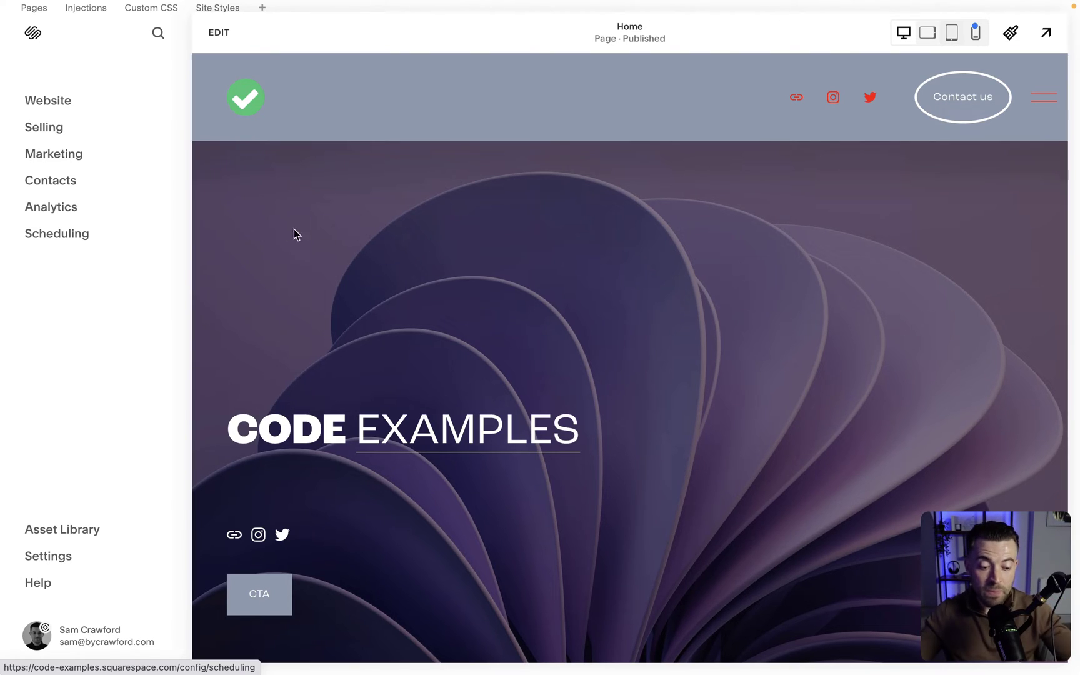
- Enter edit mode and add a blank Classic Editor section near the bottom of the home page
click(219, 35)
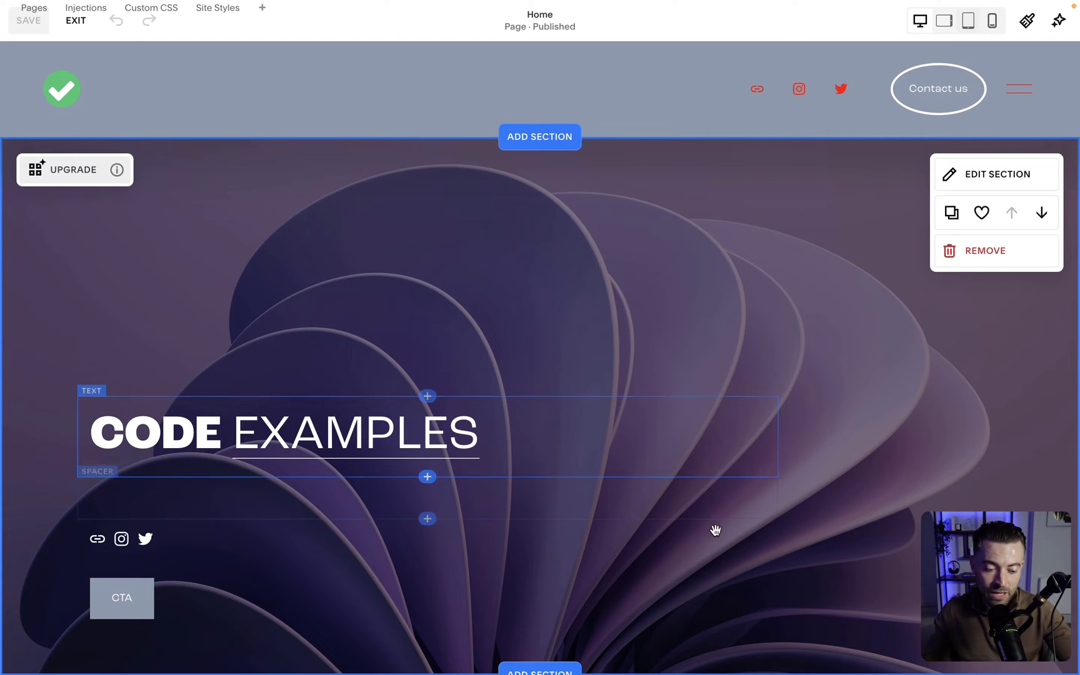
scroll(691, 550, down, 20)
scroll(690, 549, down, 4)
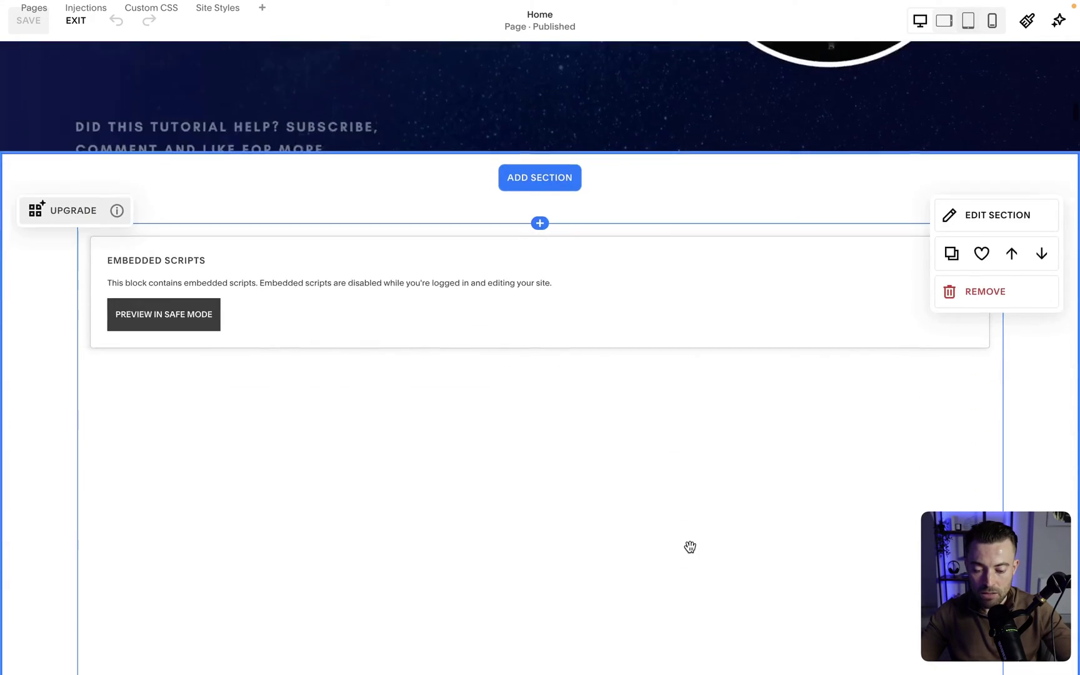
click(548, 113)
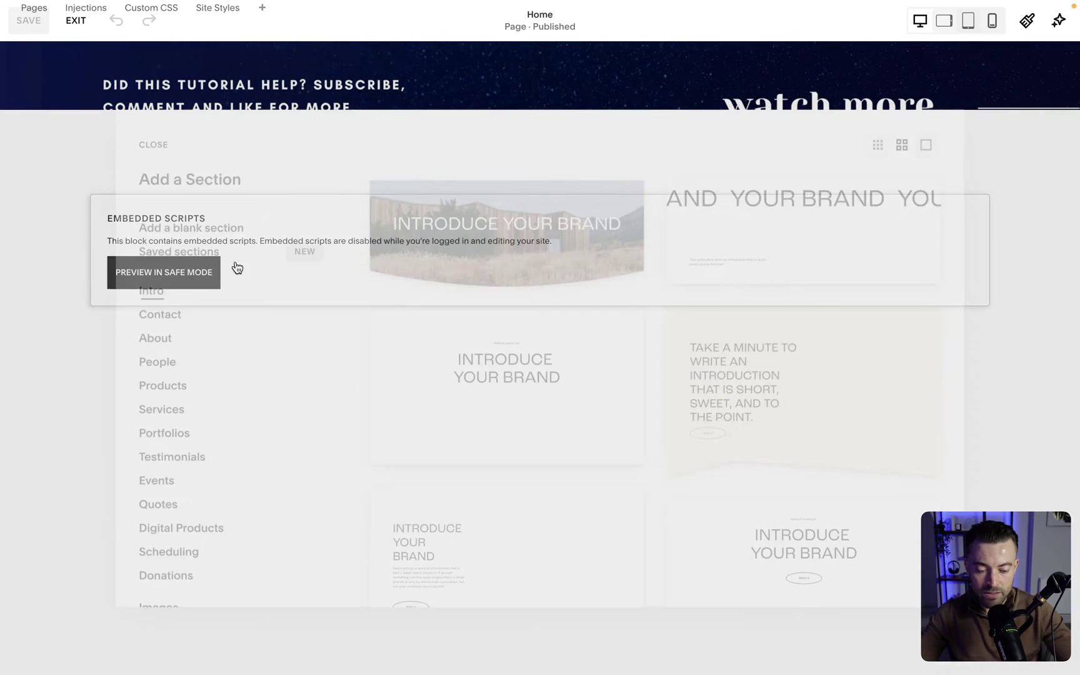
scroll(150, 437, down, 5)
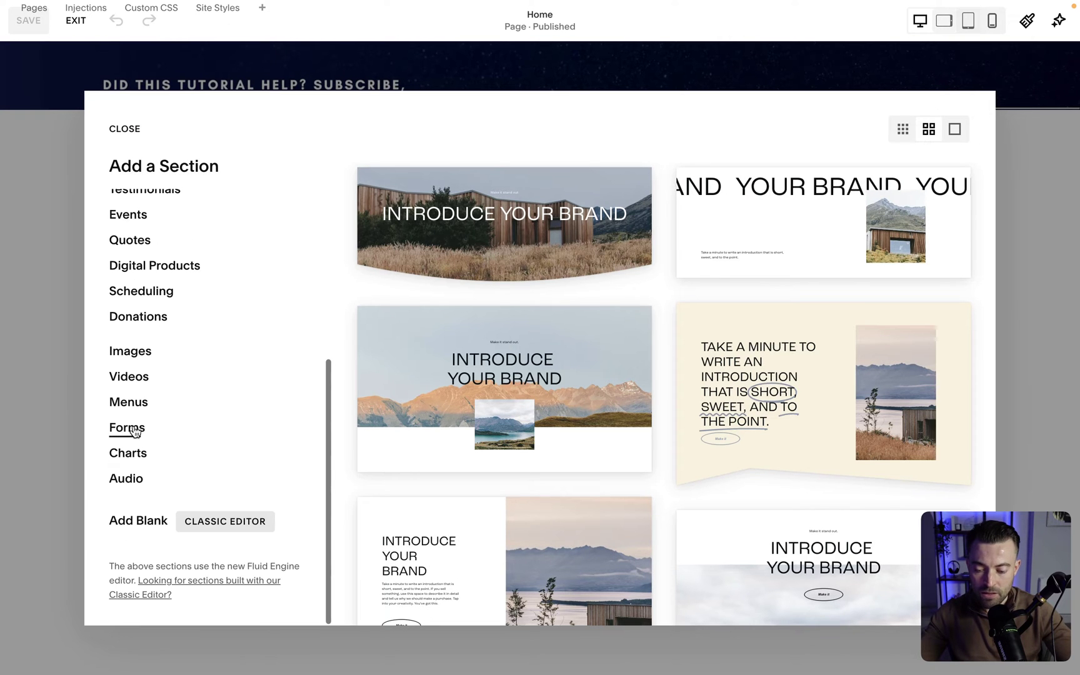
click(139, 523)
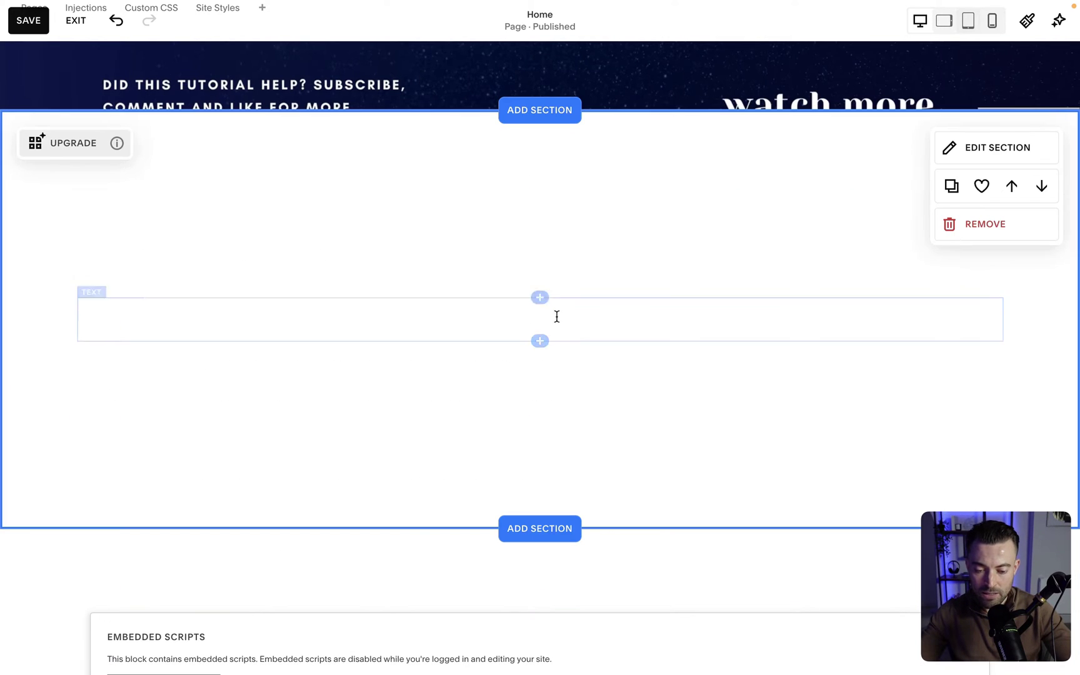
- Insert an image block and fill it with the free stock mountain valley photo
click(538, 339)
click(941, 260)
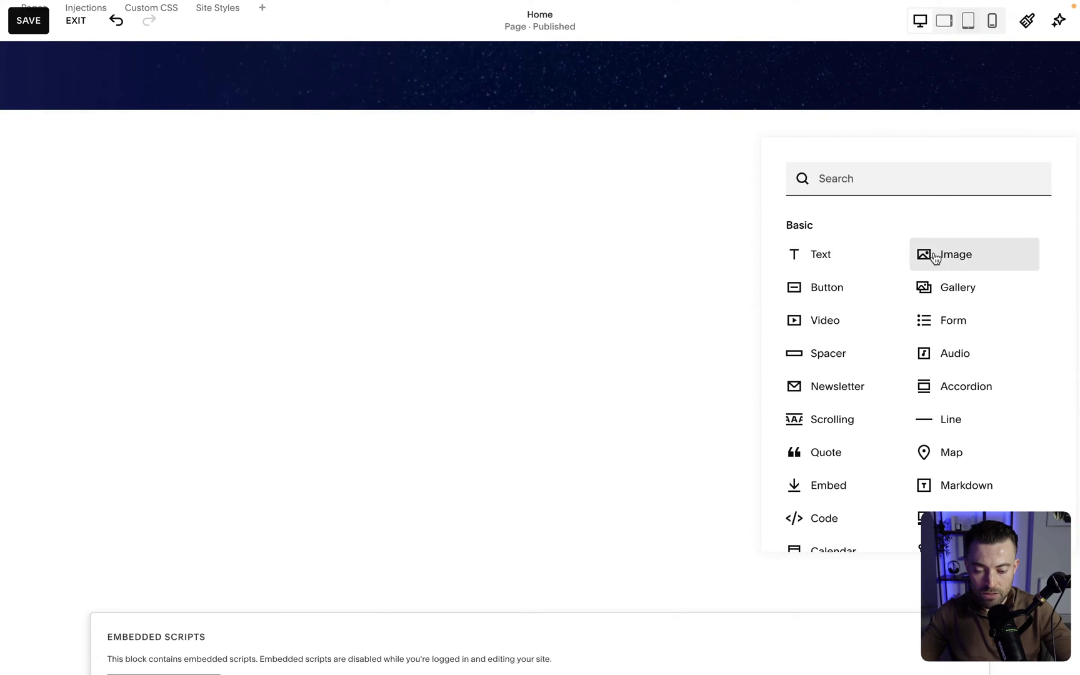
click(906, 321)
click(874, 431)
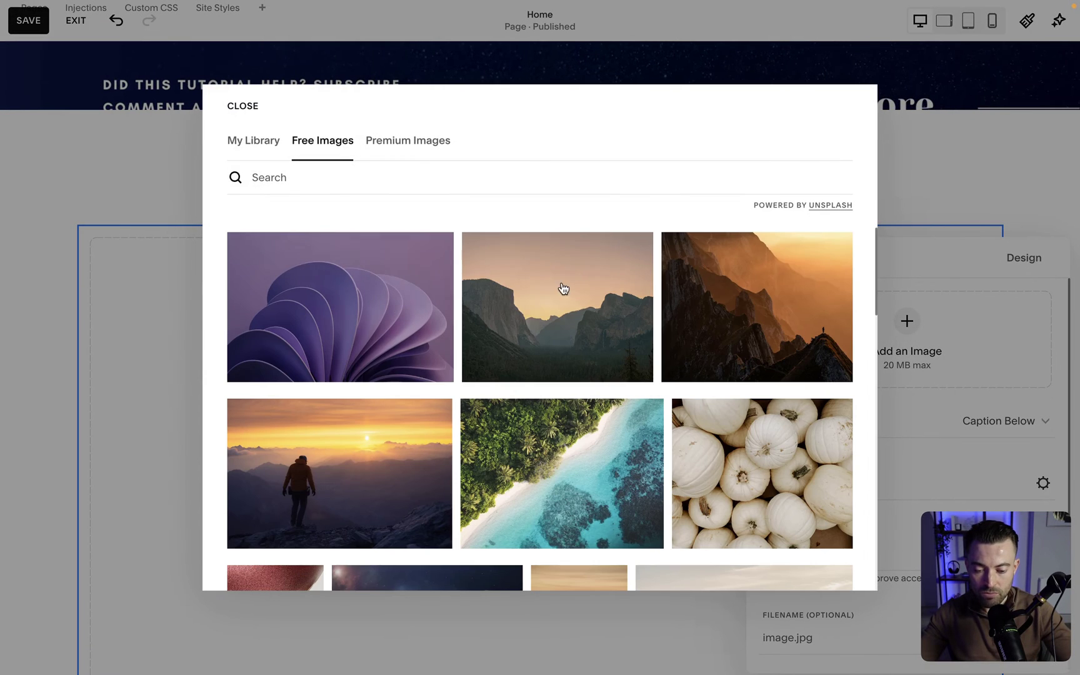
click(571, 294)
click(622, 426)
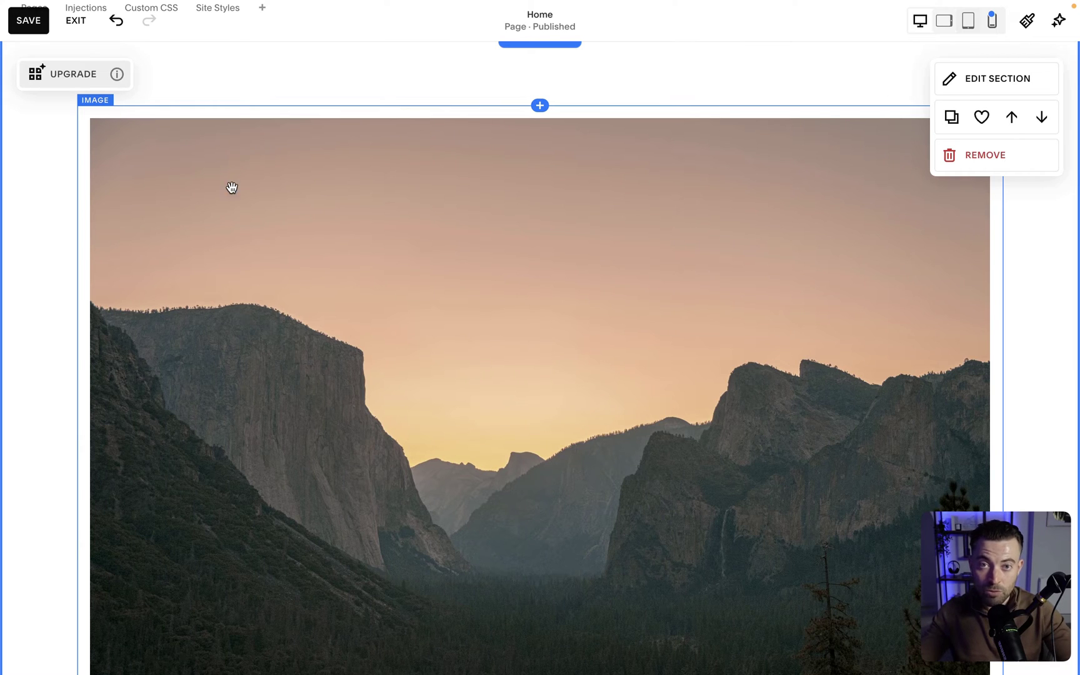
- Drag the mountain image block's bottom edge to leave it slightly shorter than before
scroll(514, 268, down, 3)
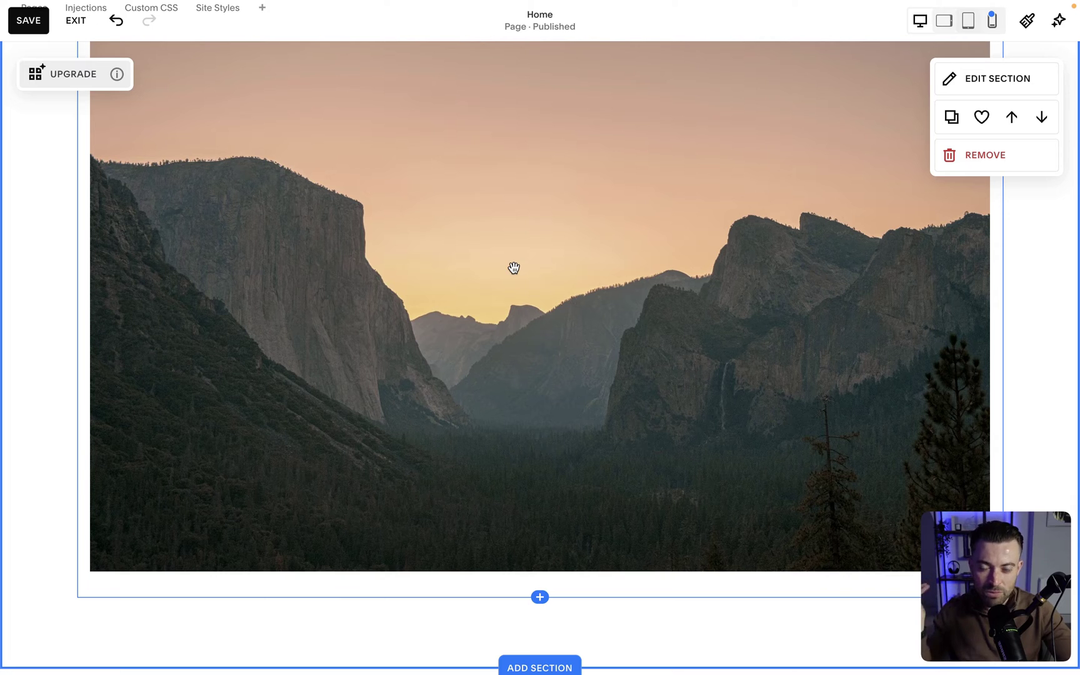
click(566, 293)
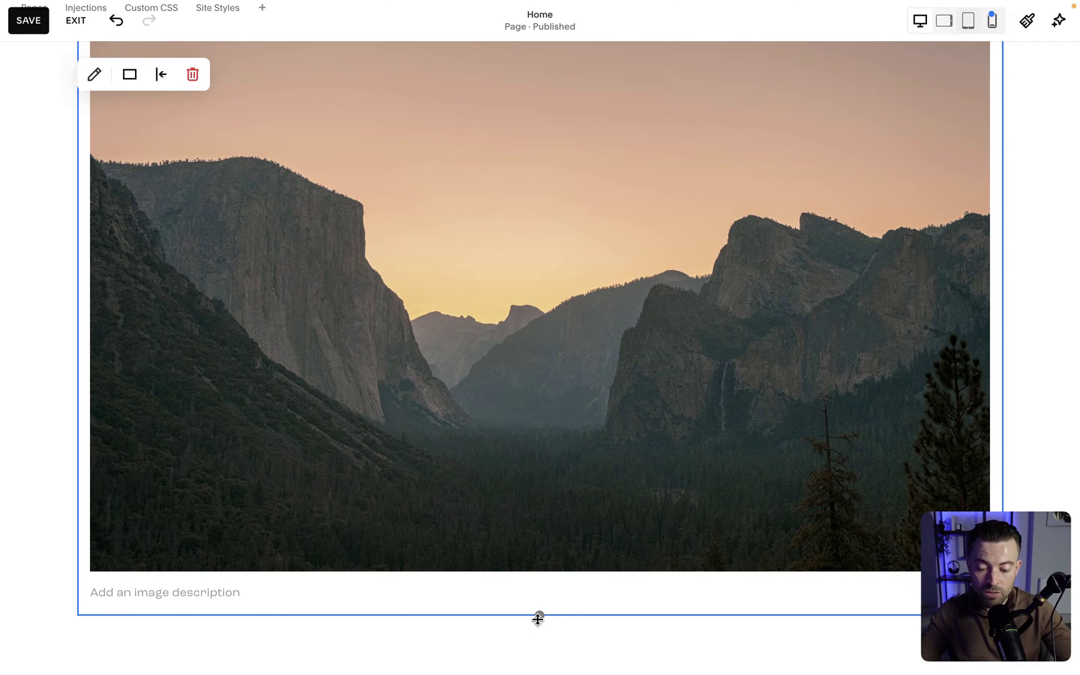
drag(538, 619, 559, 325)
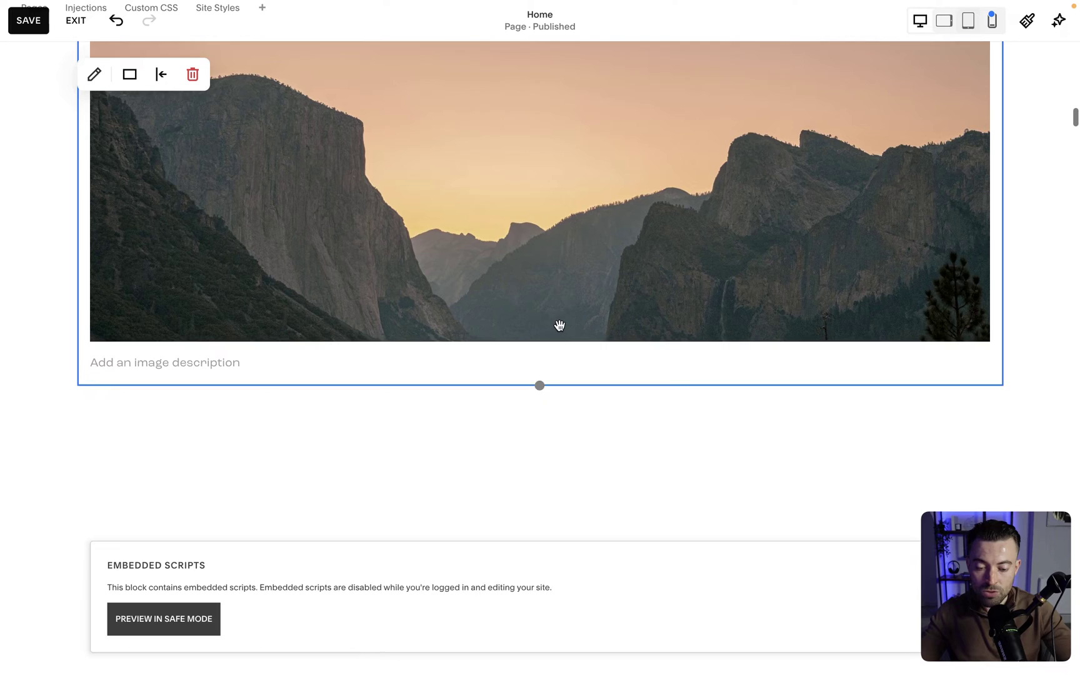
scroll(550, 370, up, 1)
mouse_move(534, 447)
mouse_down()
mouse_move(523, 296)
mouse_move(523, 448)
mouse_move(513, 318)
mouse_move(514, 308)
mouse_move(523, 440)
mouse_up()
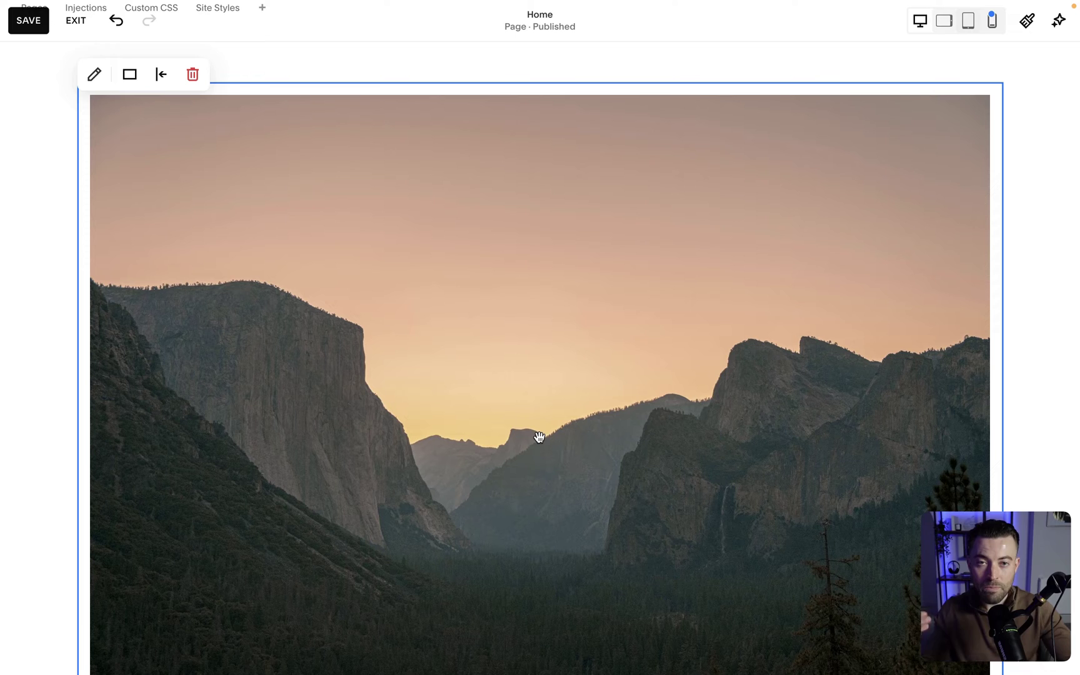
- Crop the mountain image to a 2:3 ratio and confirm saving the crop permanently
double_click(328, 332)
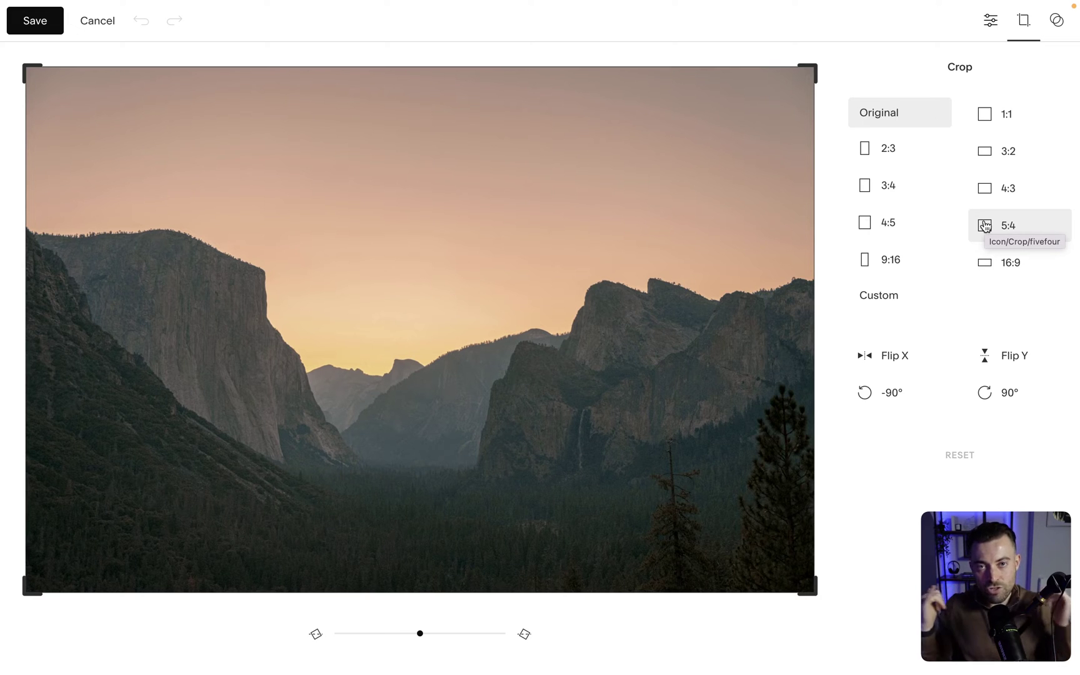
click(903, 155)
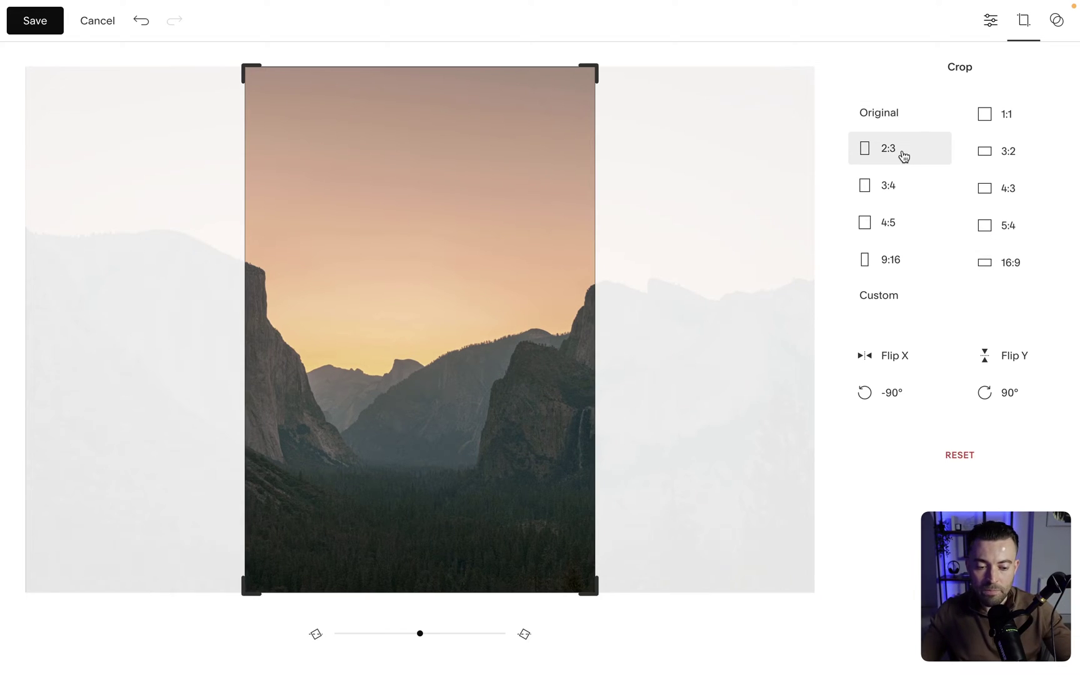
click(28, 20)
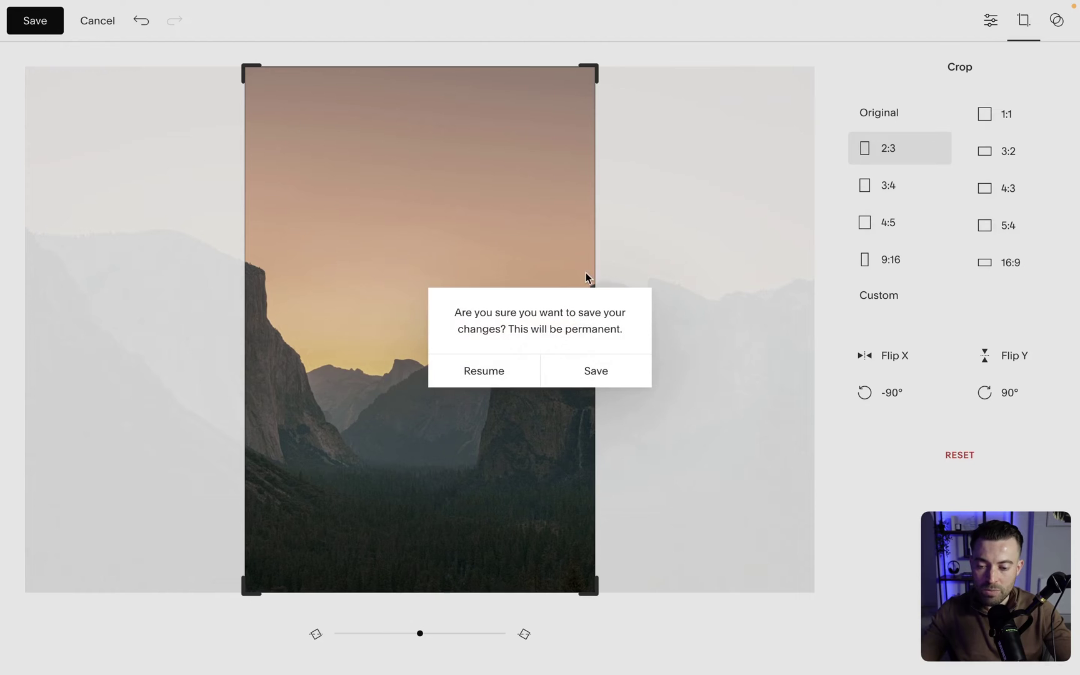
click(596, 374)
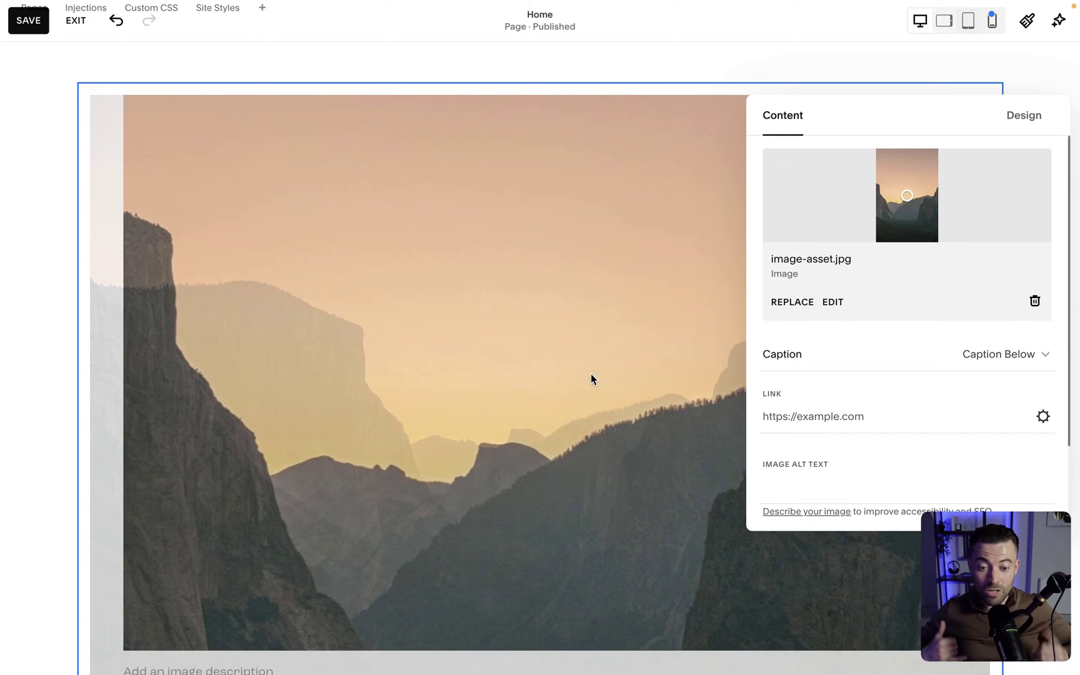
- Close the image settings and review the cropped image block on the page
click(60, 386)
scroll(60, 385, down, 5)
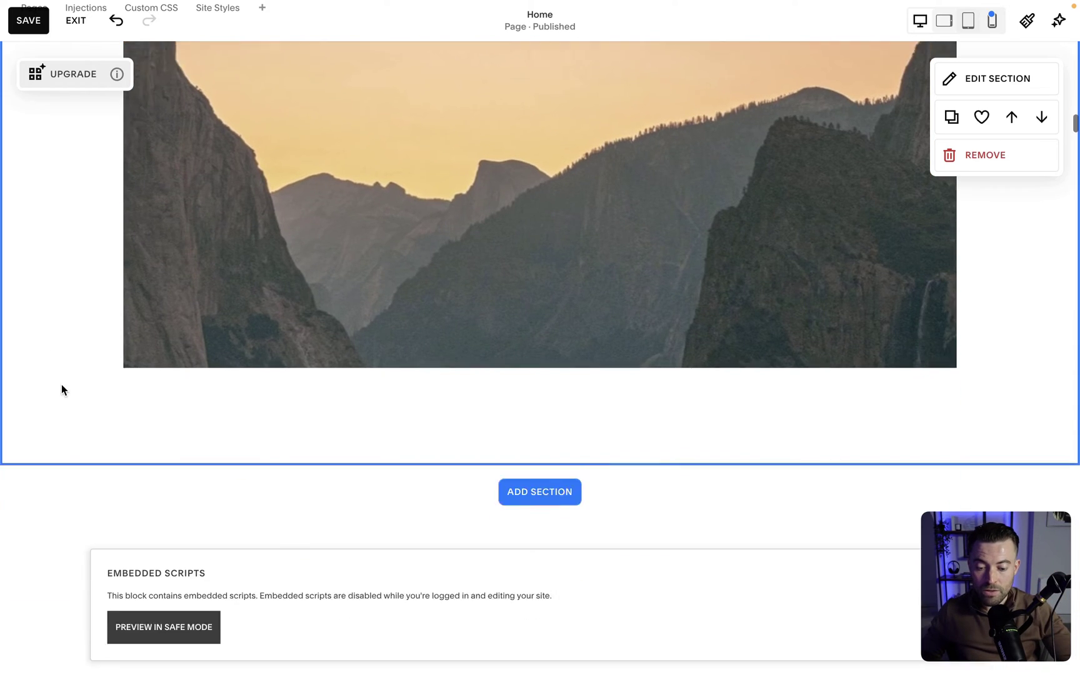
click(598, 344)
scroll(543, 373, up, 5)
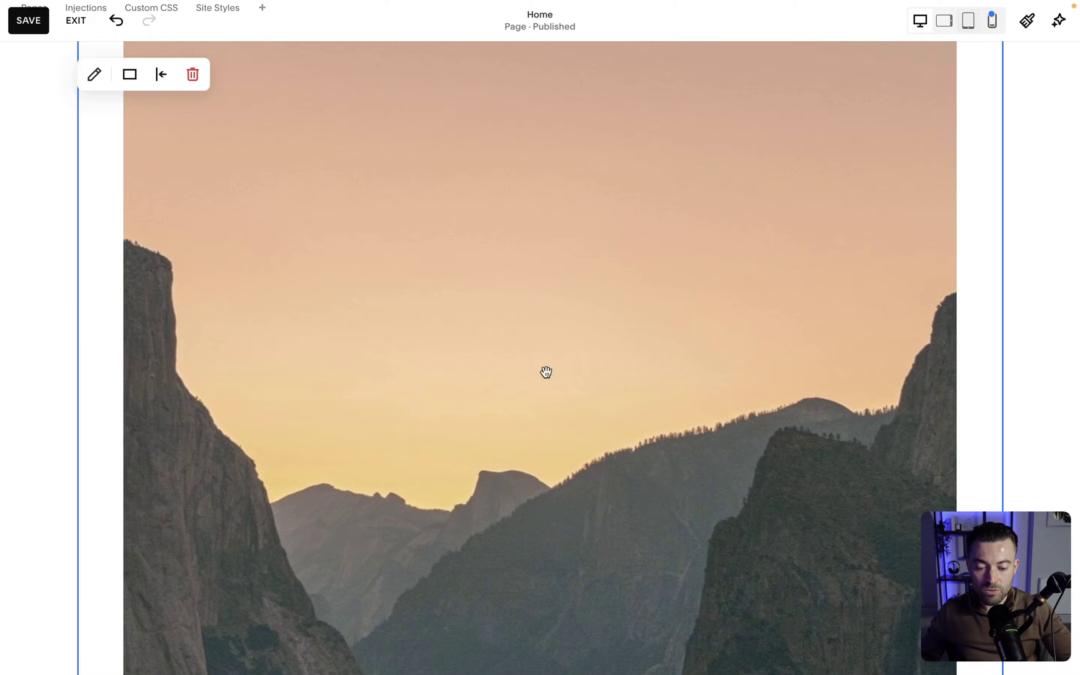
click(42, 289)
scroll(43, 289, up, 5)
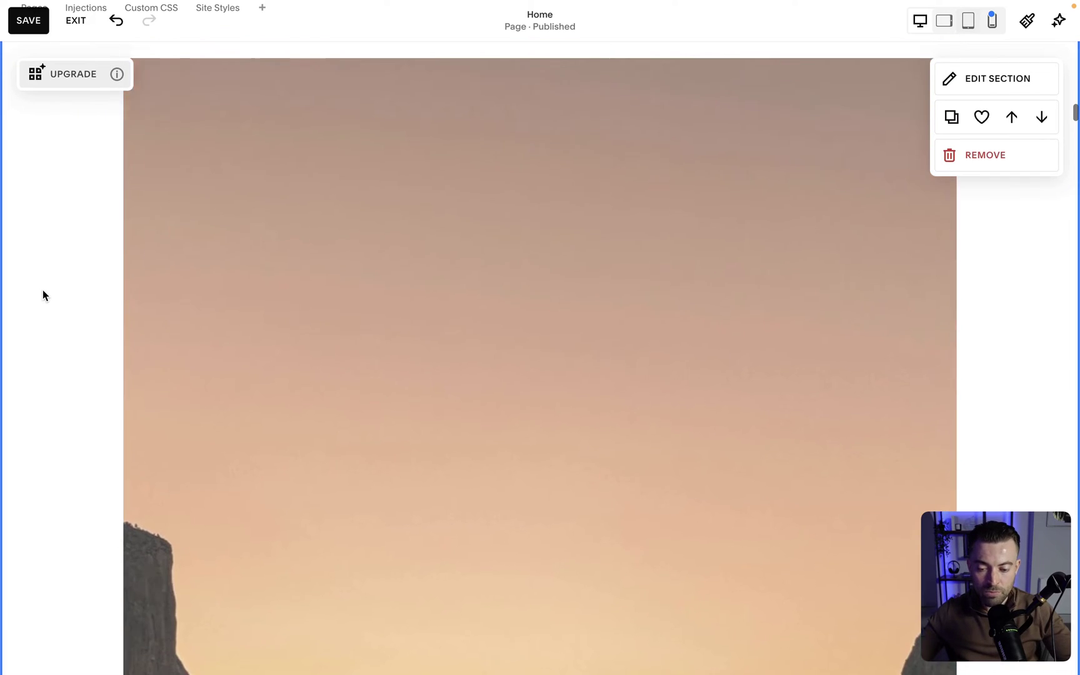
scroll(43, 289, down, 10)
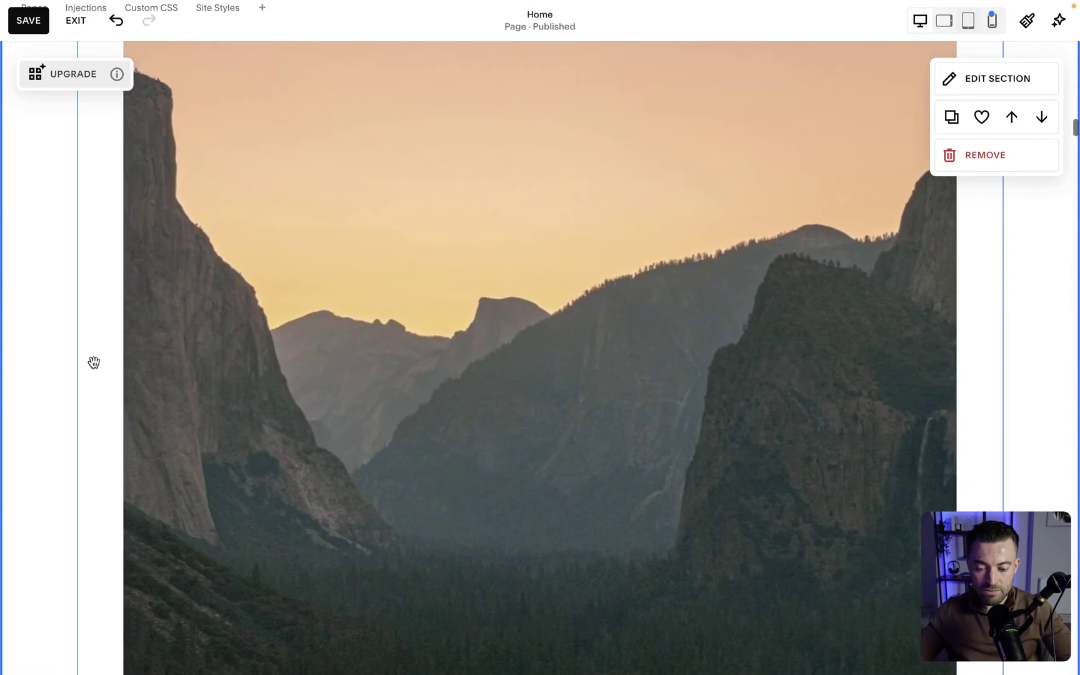
scroll(93, 362, down, 1)
scroll(661, 207, up, 3)
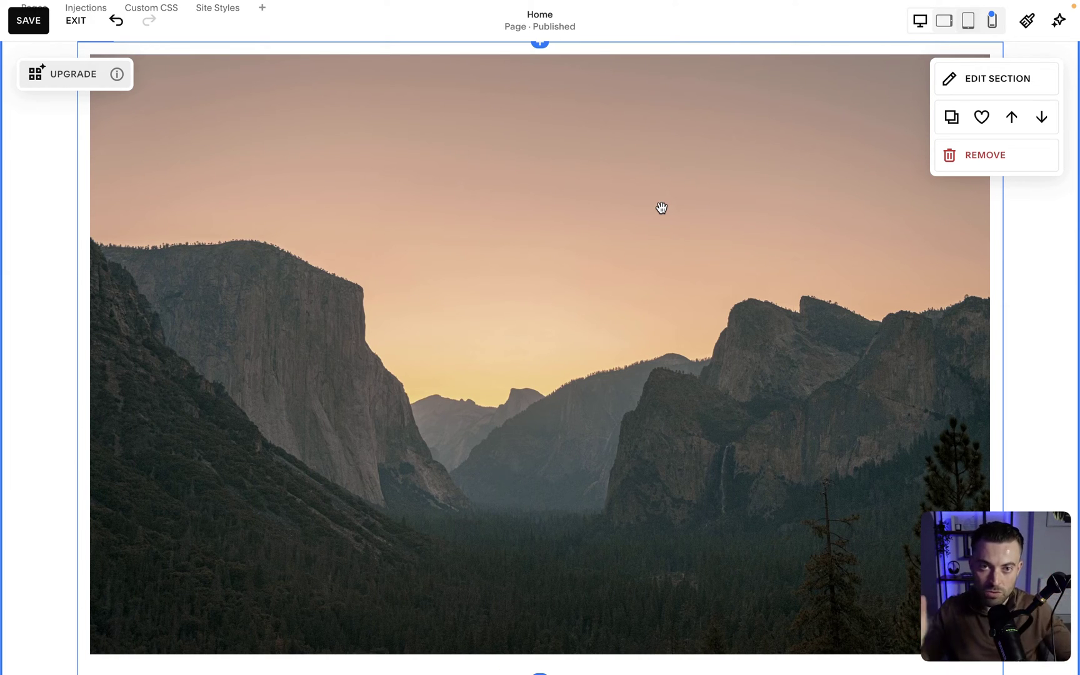
- In the image editor, switch the crop to 16:9, shrink the frame and shift it right
double_click(652, 238)
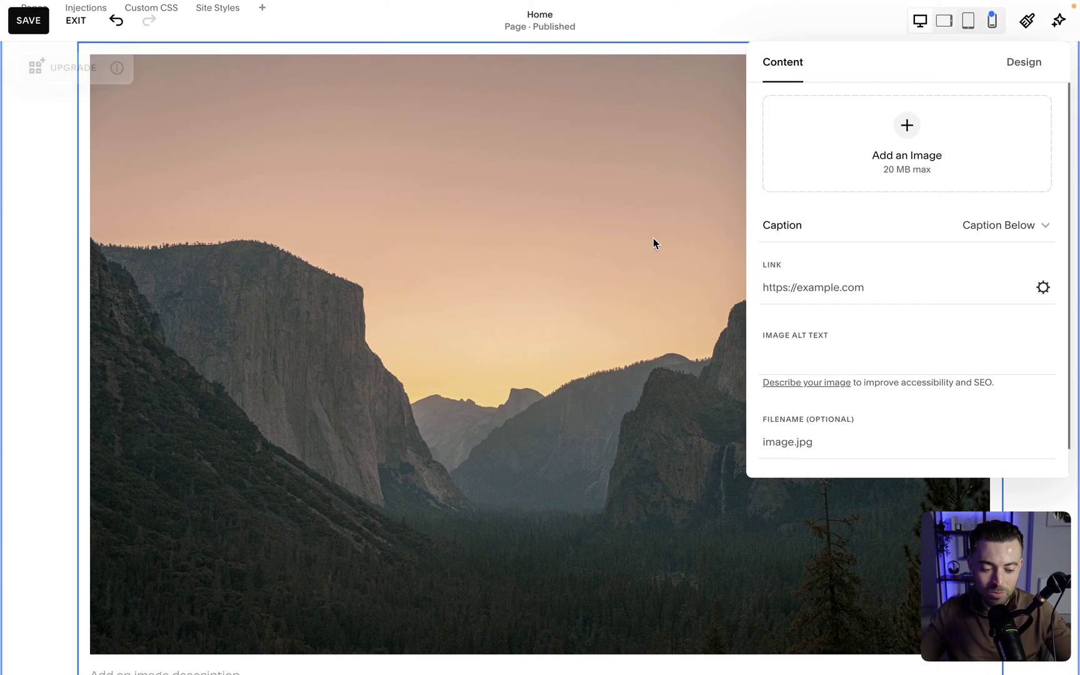
click(835, 239)
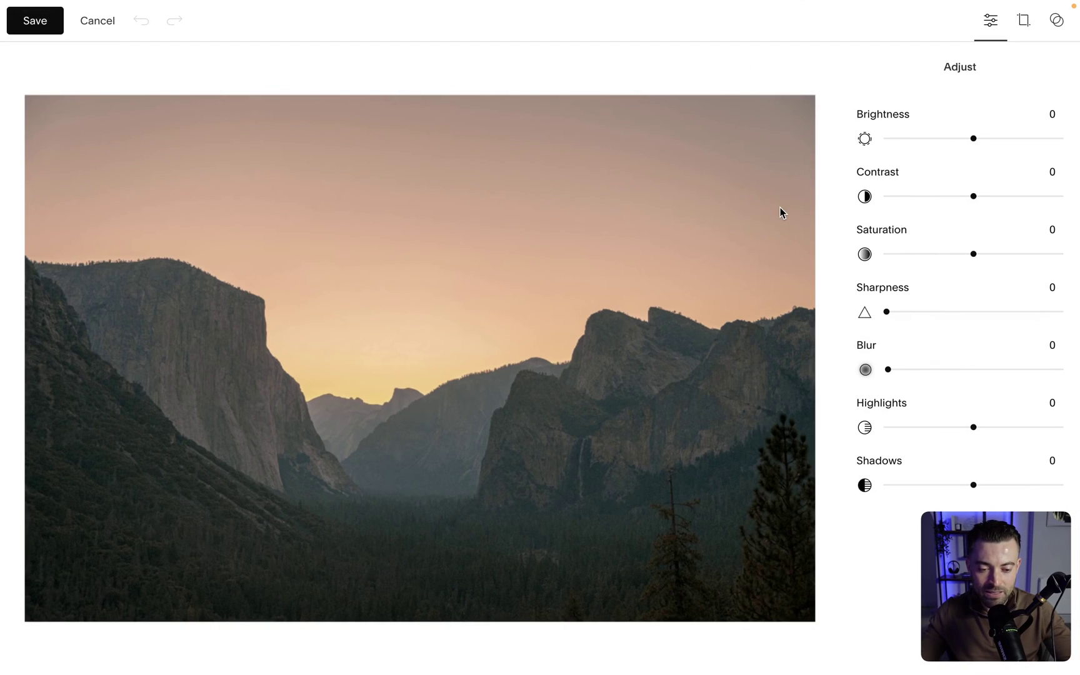
click(1018, 25)
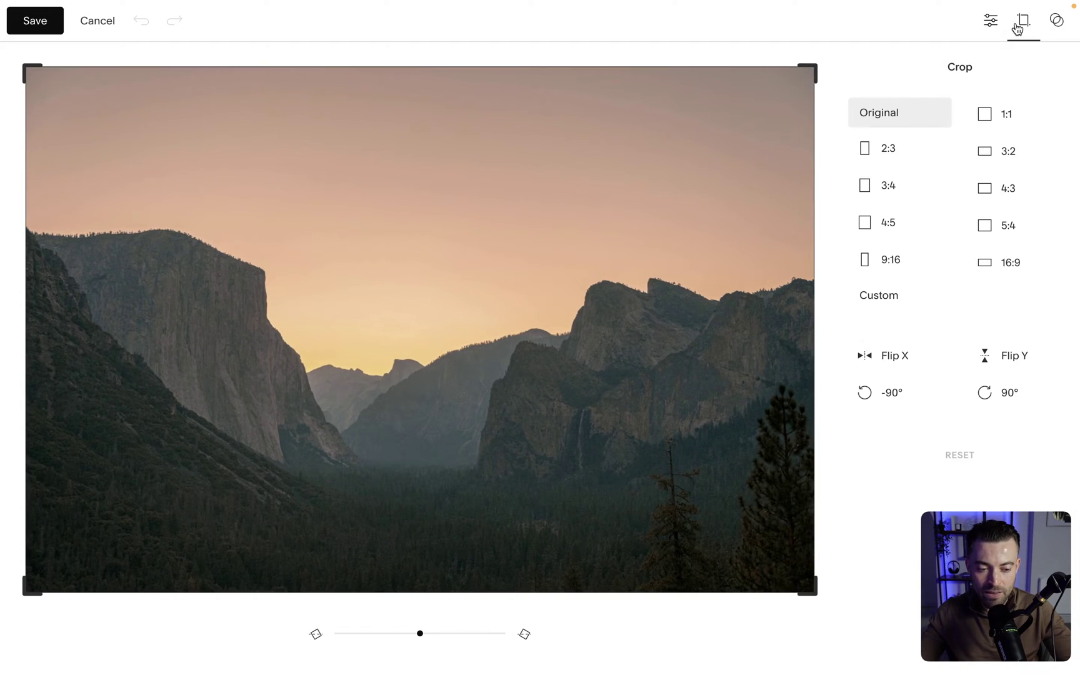
click(1021, 150)
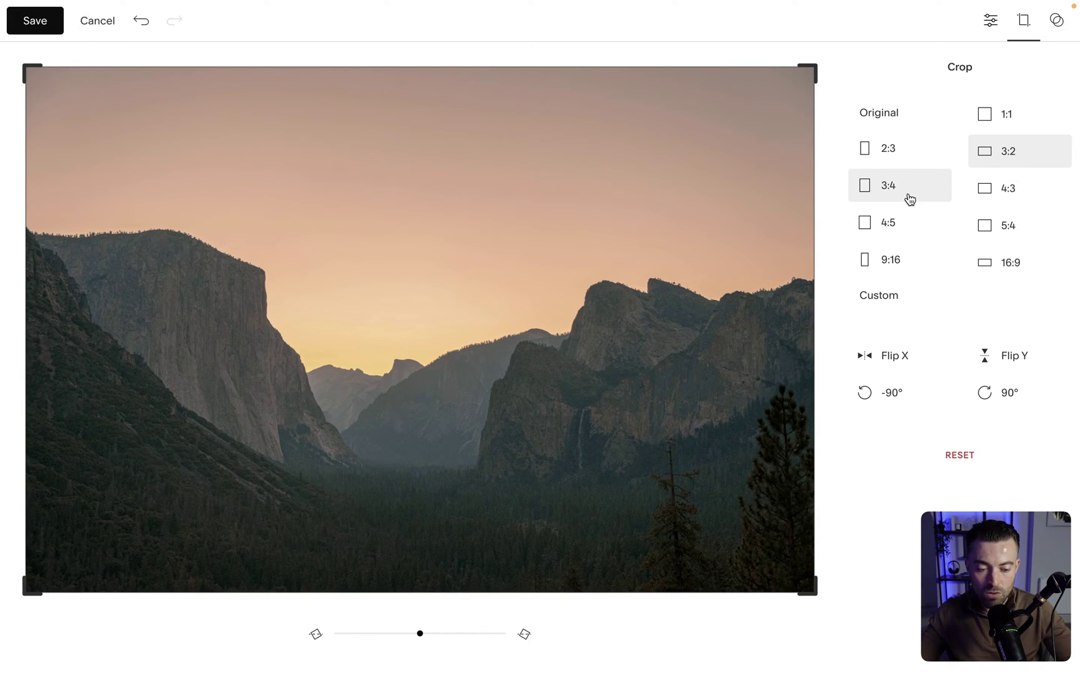
click(1012, 265)
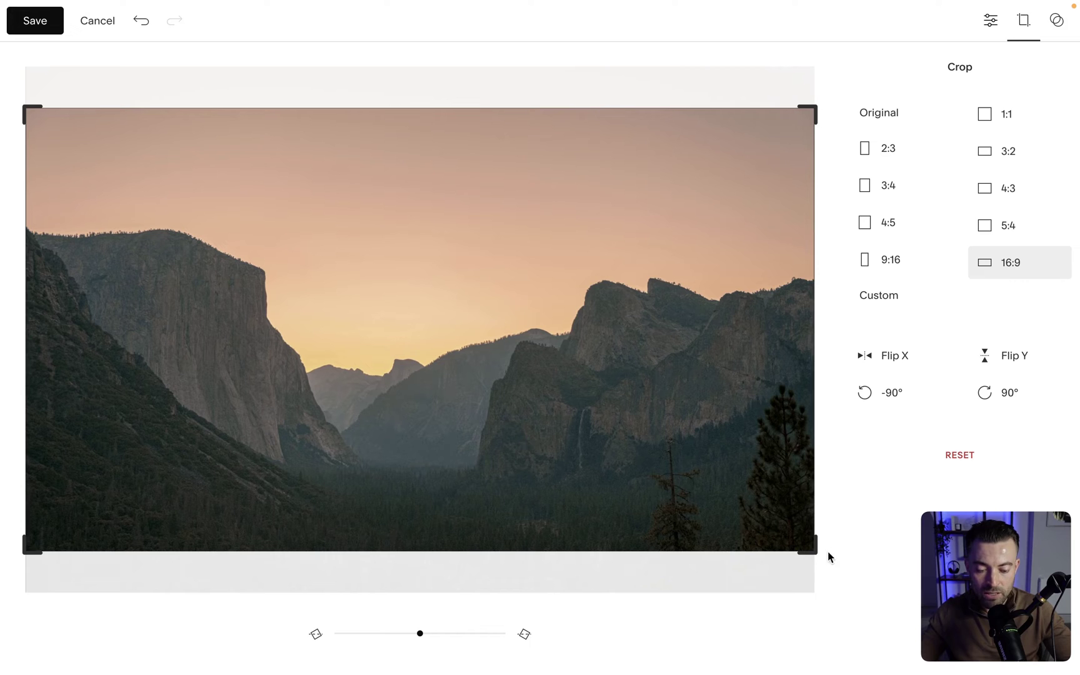
drag(815, 550, 740, 371)
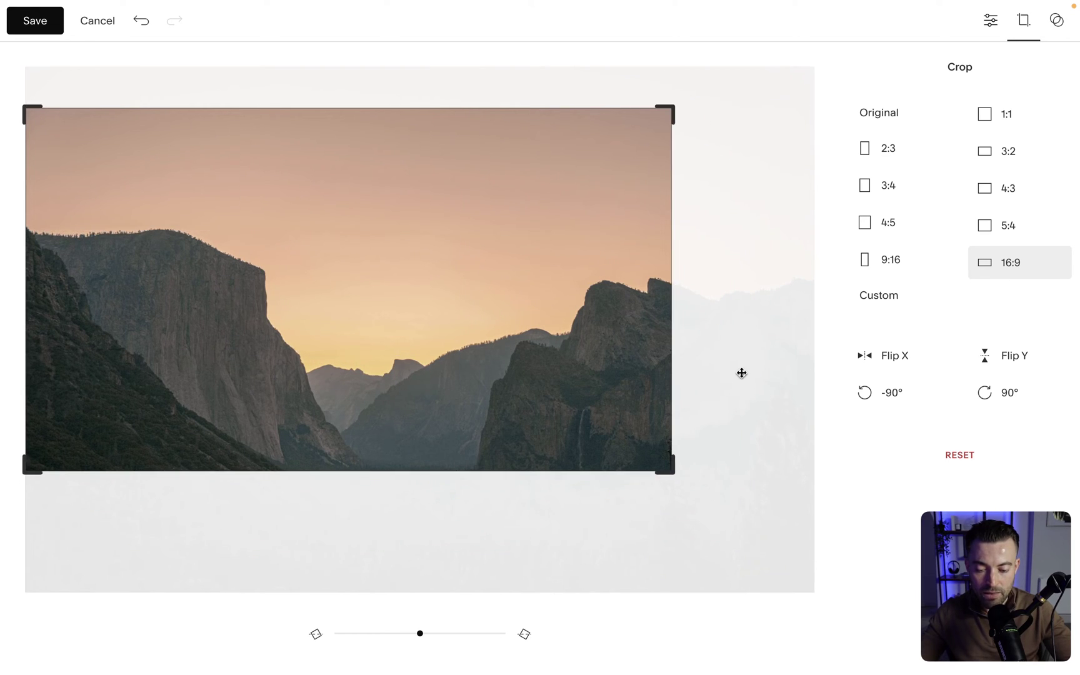
drag(526, 379, 591, 373)
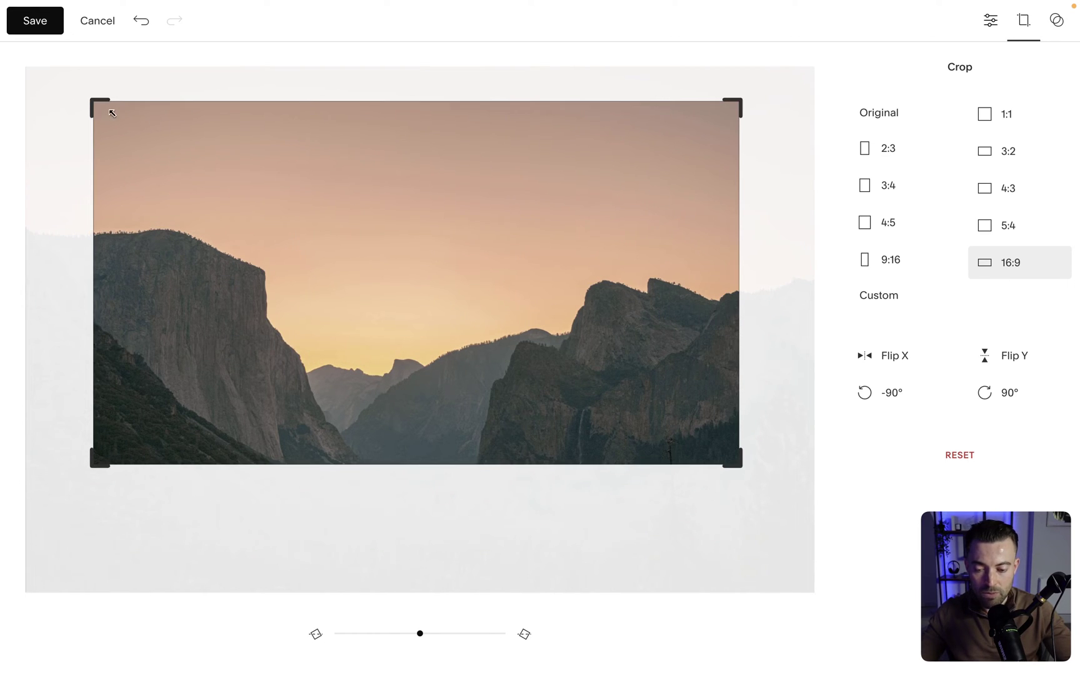
- Save the 16:9 crop permanently and close the image settings
click(50, 28)
click(570, 374)
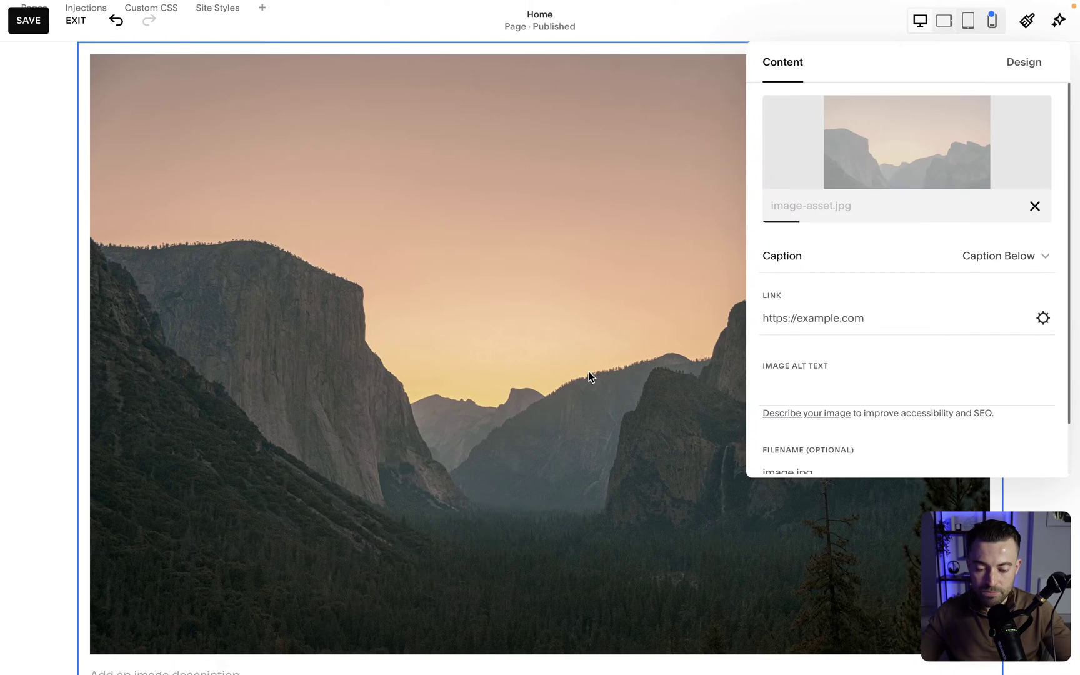
click(42, 272)
scroll(42, 277, up, 1)
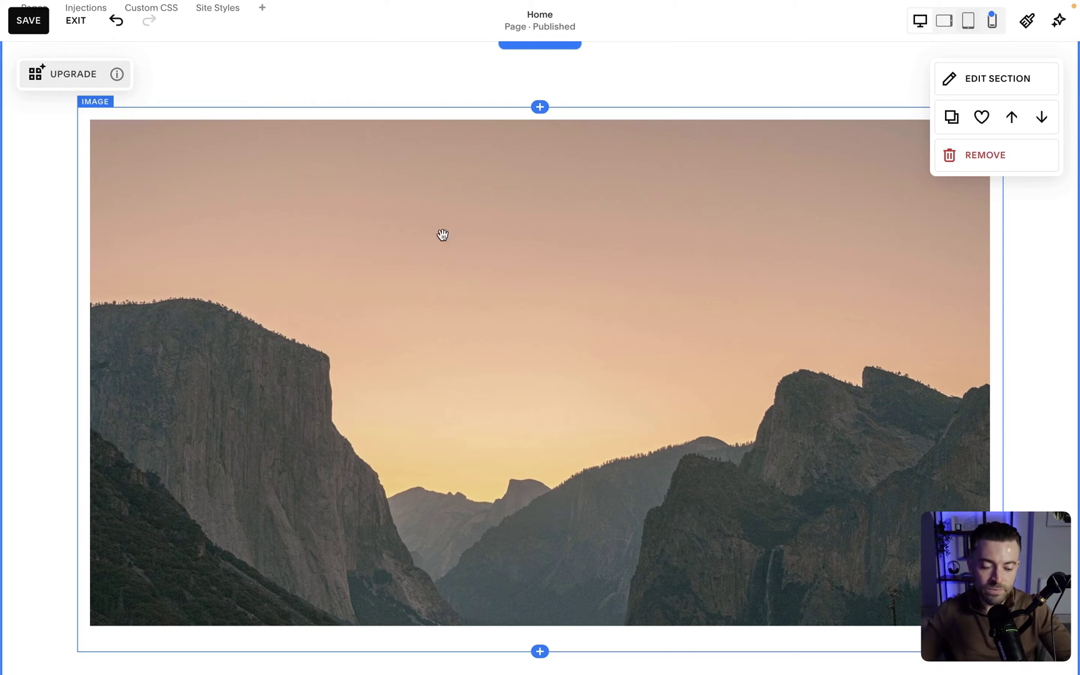
- Add a Spacer block, move it to the mountain image's left side, and widen it
click(538, 110)
click(829, 280)
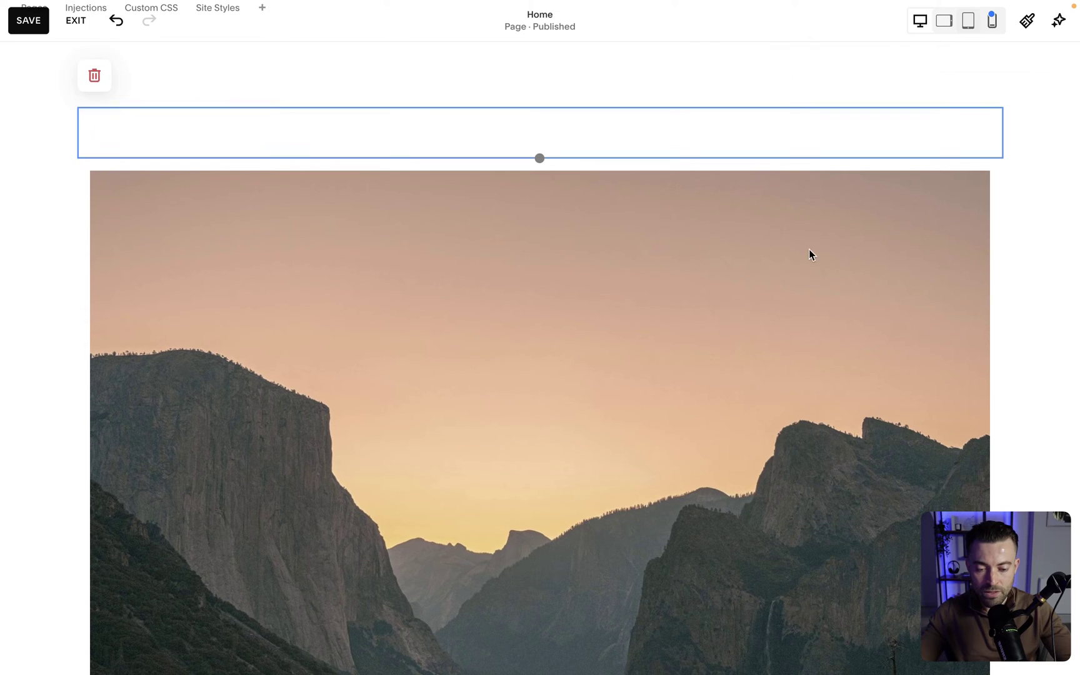
click(41, 170)
drag(240, 126, 962, 293)
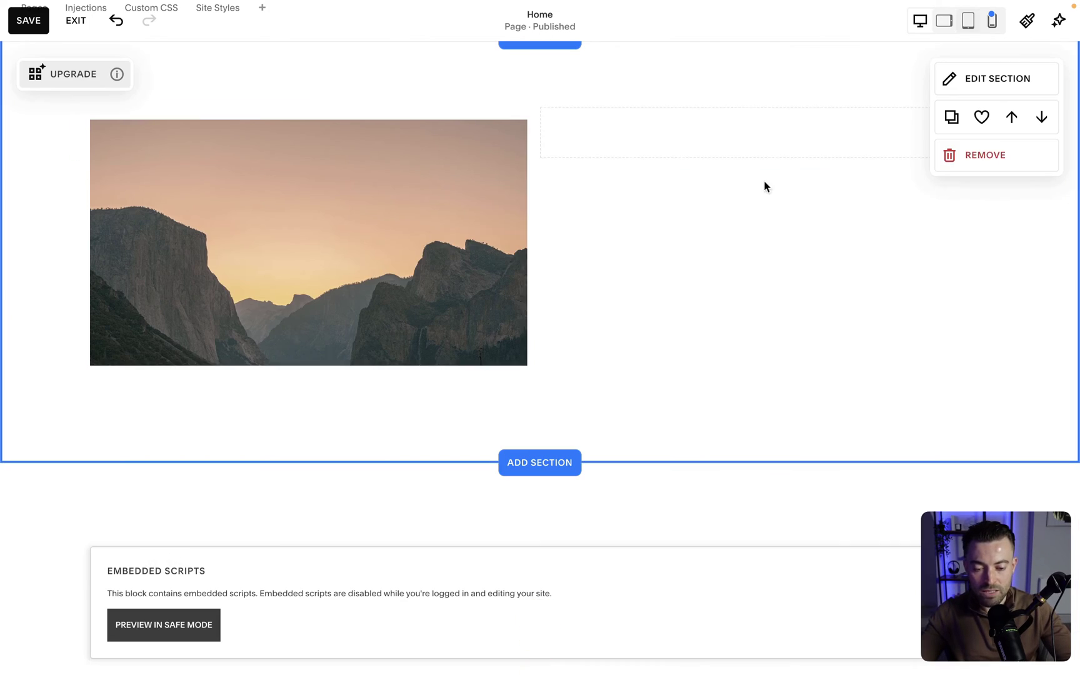
drag(539, 135, 114, 214)
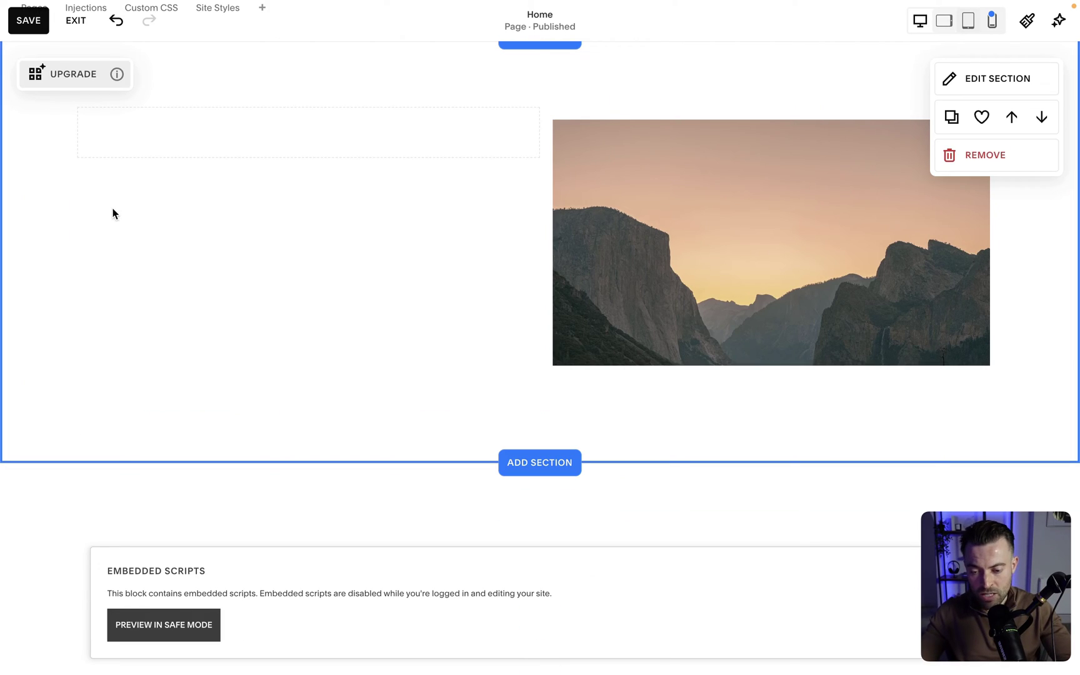
drag(525, 117, 589, 178)
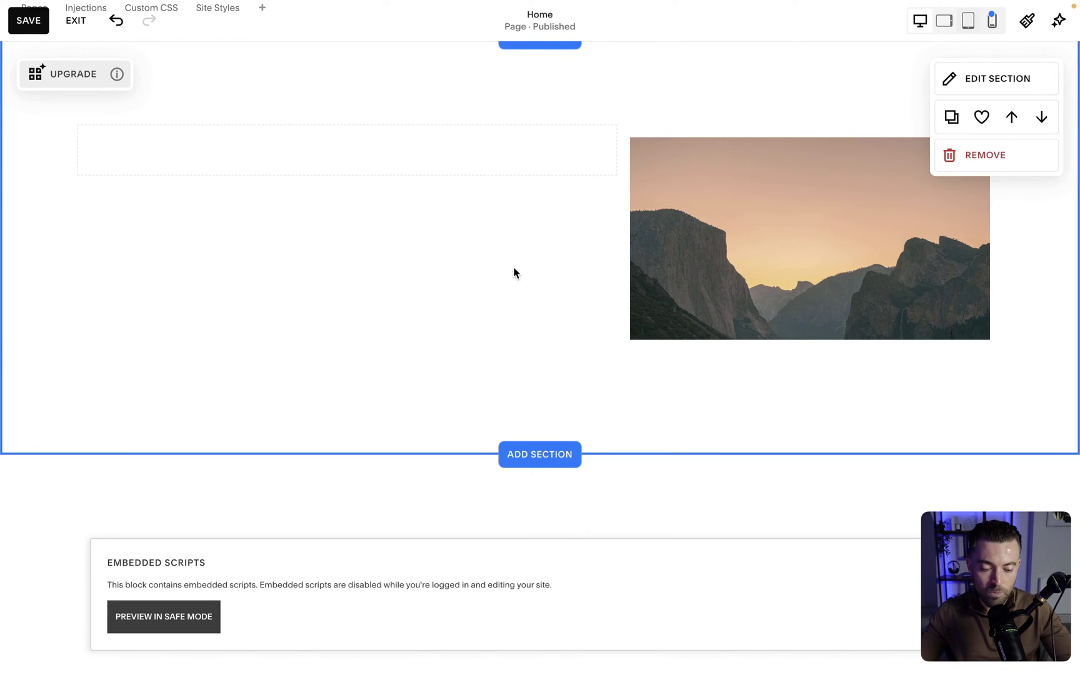
scroll(513, 273, down, 2)
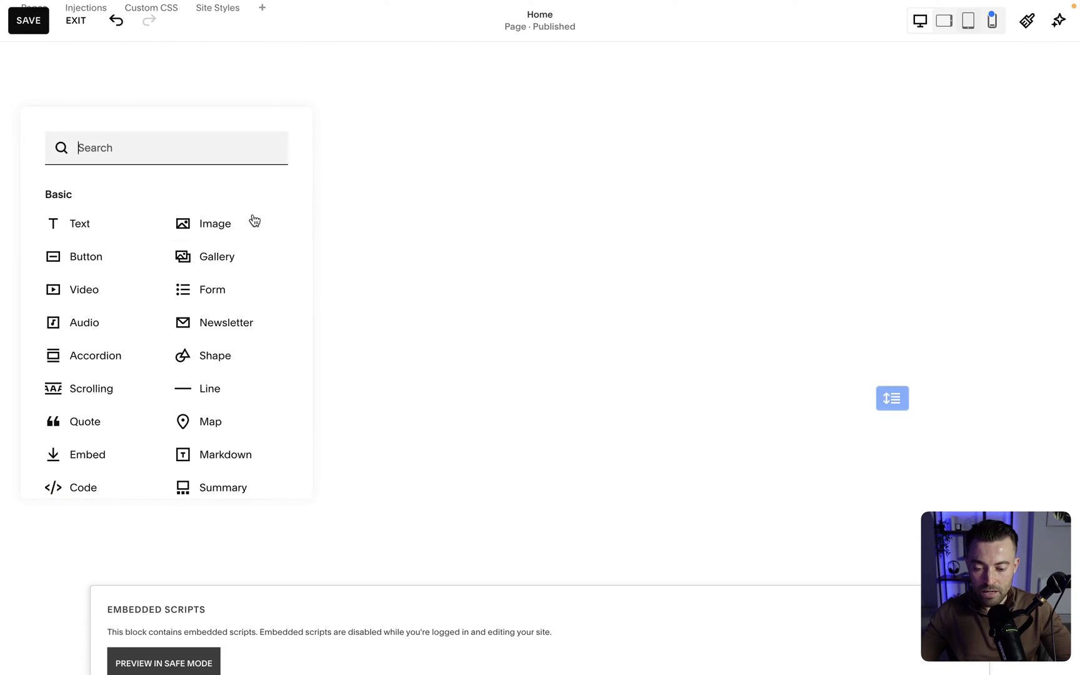
- Add an image block holding the mountain sunset photo selected from the image library
click(251, 222)
click(280, 306)
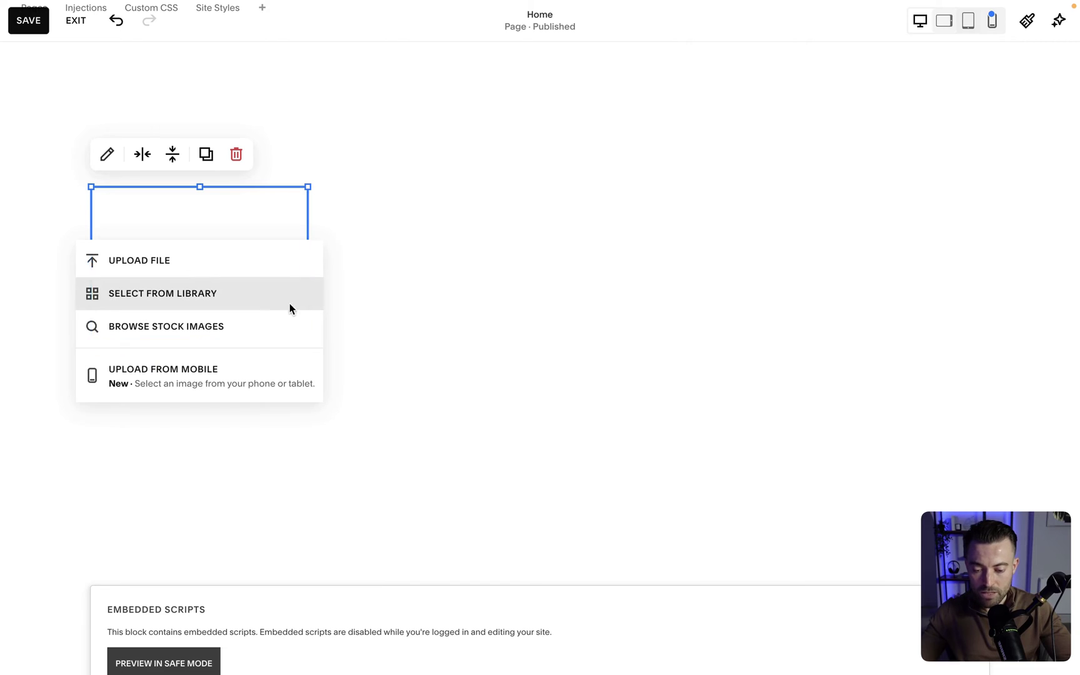
click(247, 302)
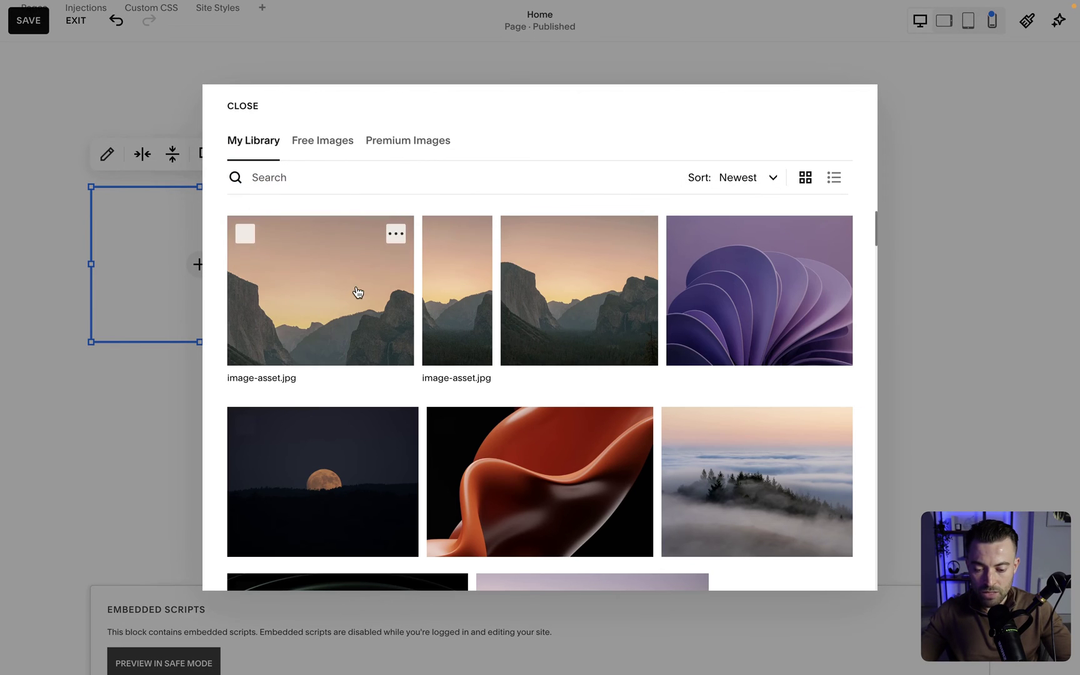
click(568, 288)
click(828, 564)
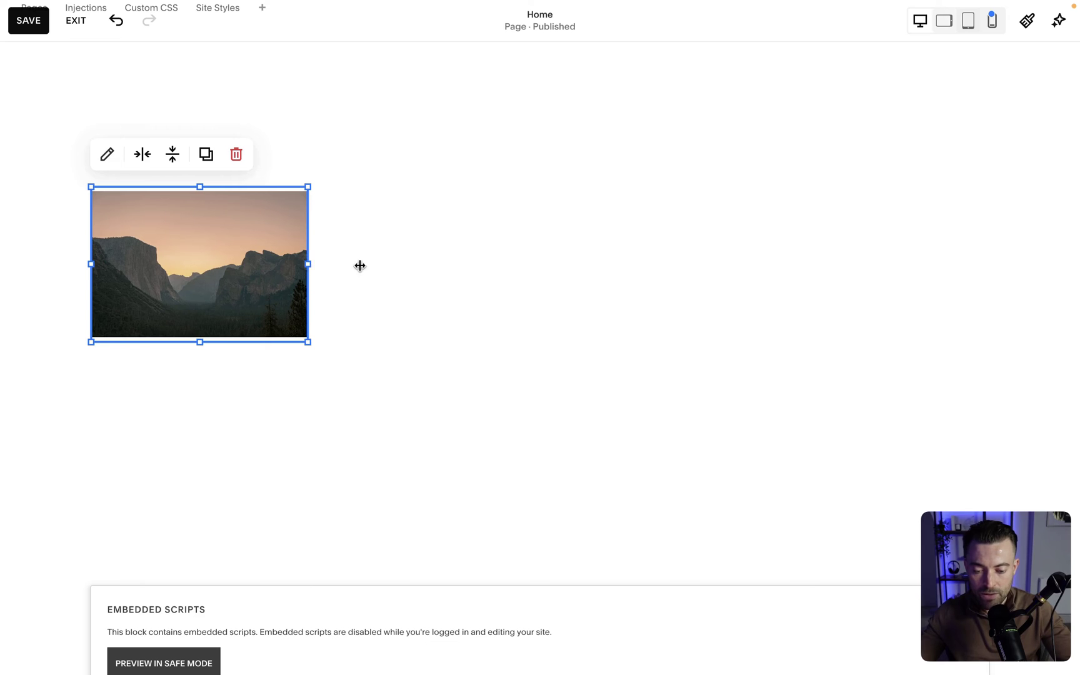
- Widen the new image block across the section and set its photo to Fill
drag(360, 266, 820, 288)
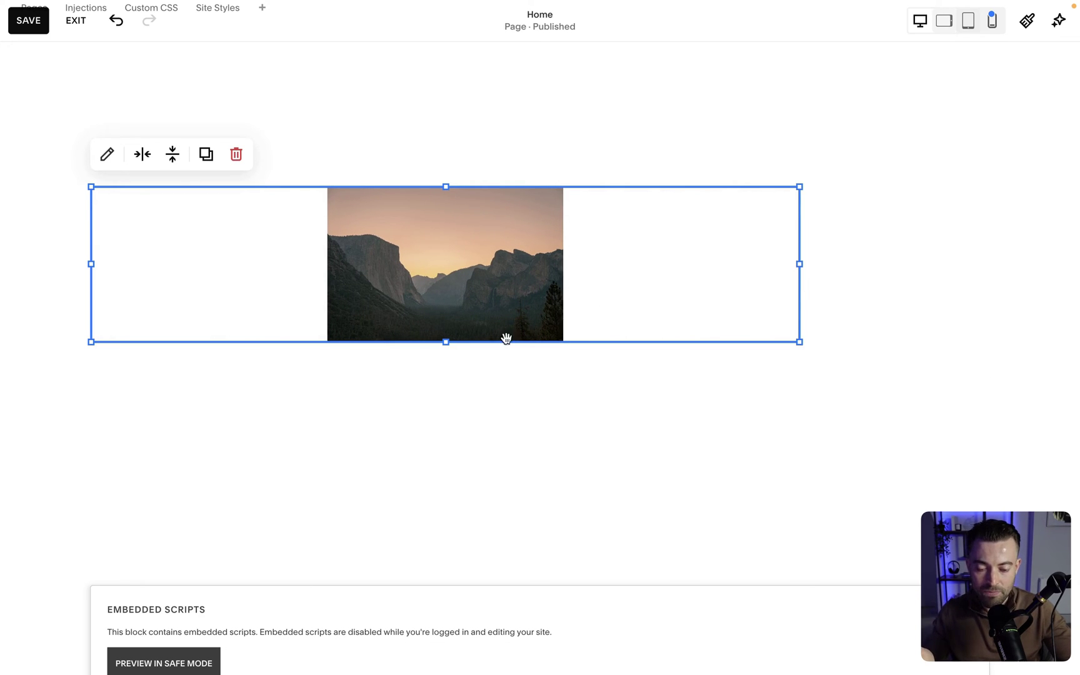
mouse_move(442, 342)
mouse_down()
mouse_move(447, 229)
mouse_move(429, 349)
mouse_up()
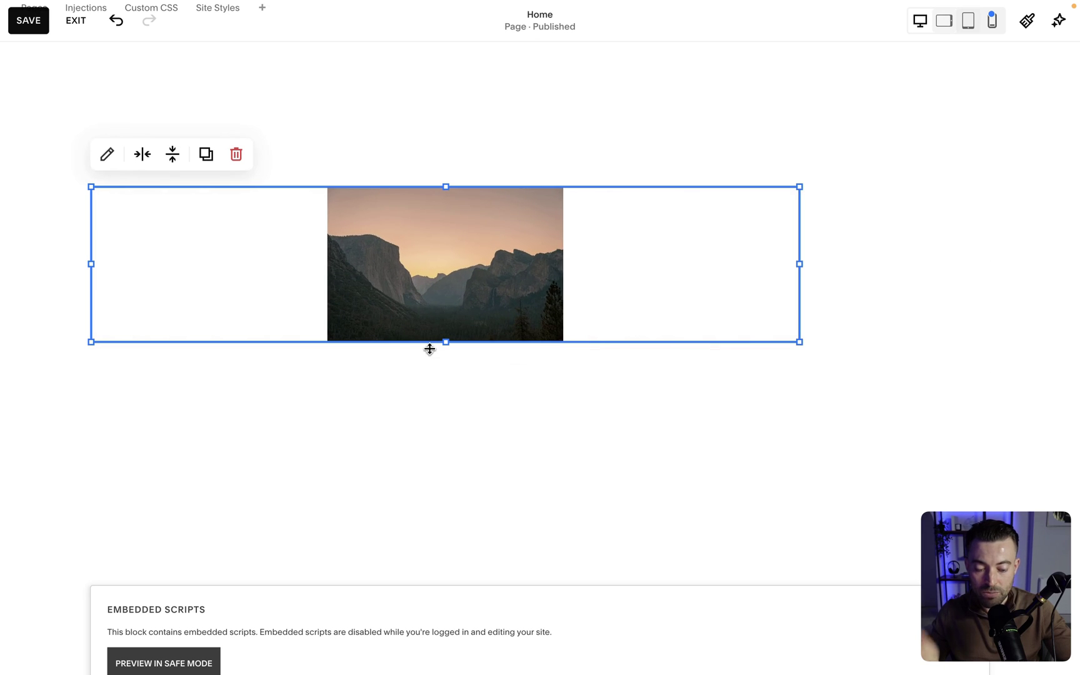
double_click(581, 288)
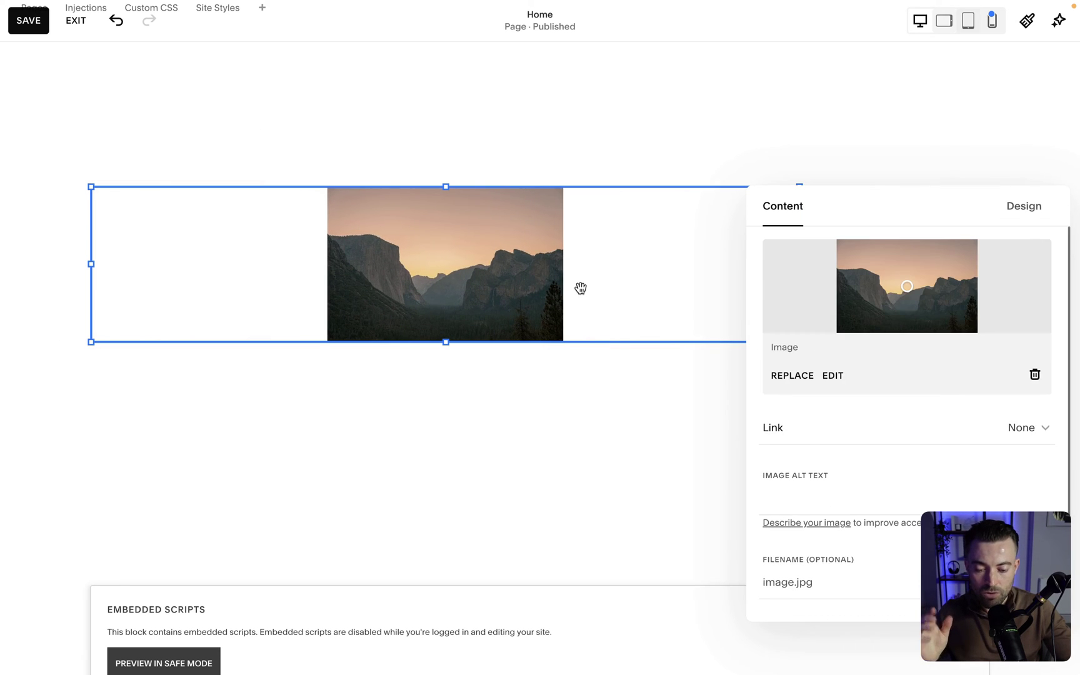
click(1022, 215)
click(908, 259)
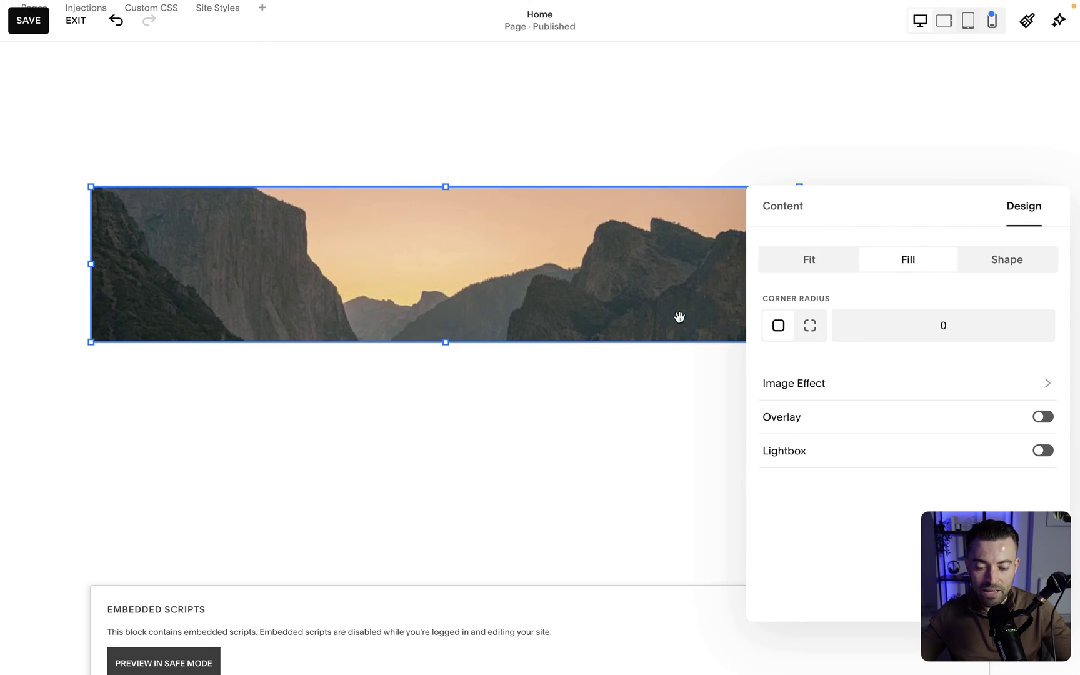
- Resize the image block from its corner into a taller, narrower portrait frame
click(496, 392)
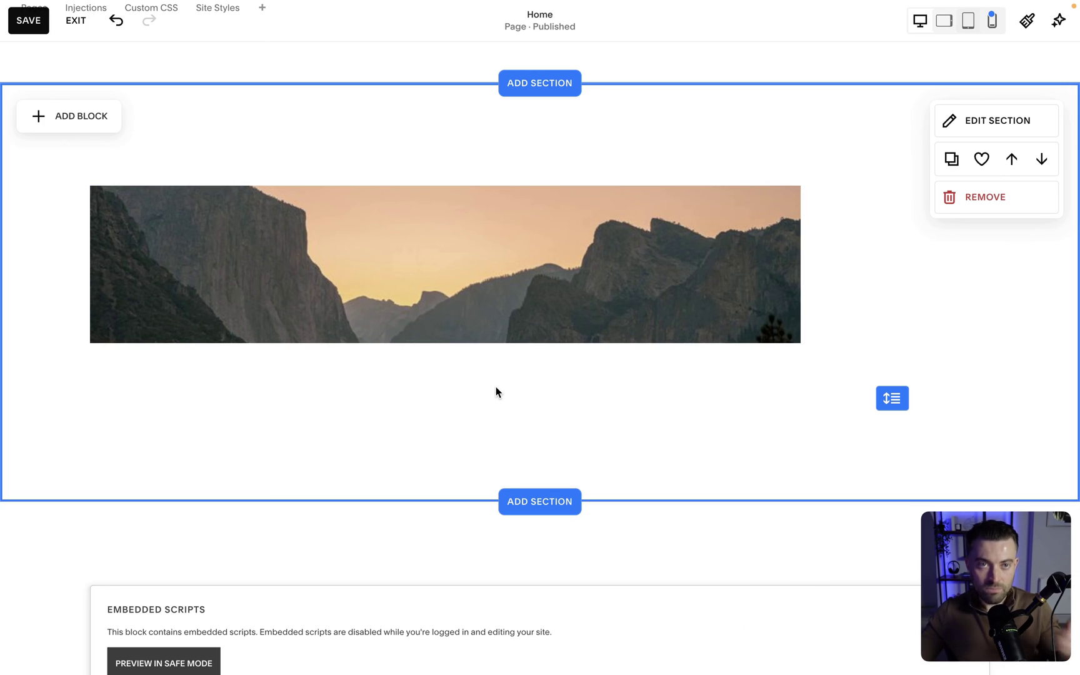
click(596, 304)
drag(798, 338, 410, 508)
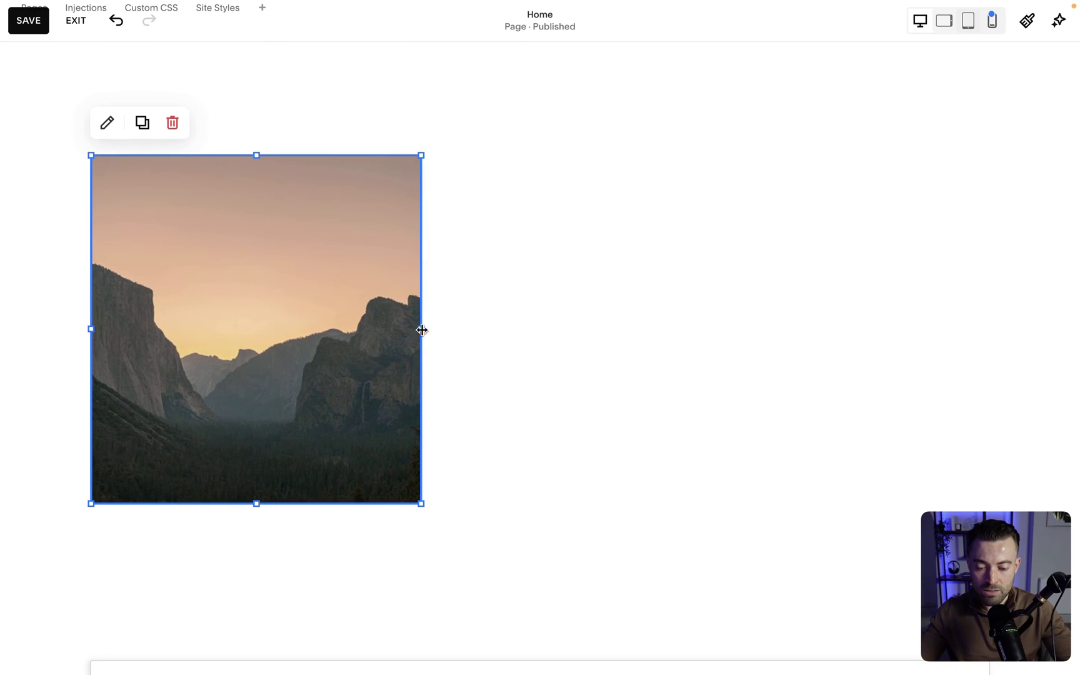
- Stretch the image block wider to the right, inset its left edge, and reduce its height
drag(421, 328, 994, 337)
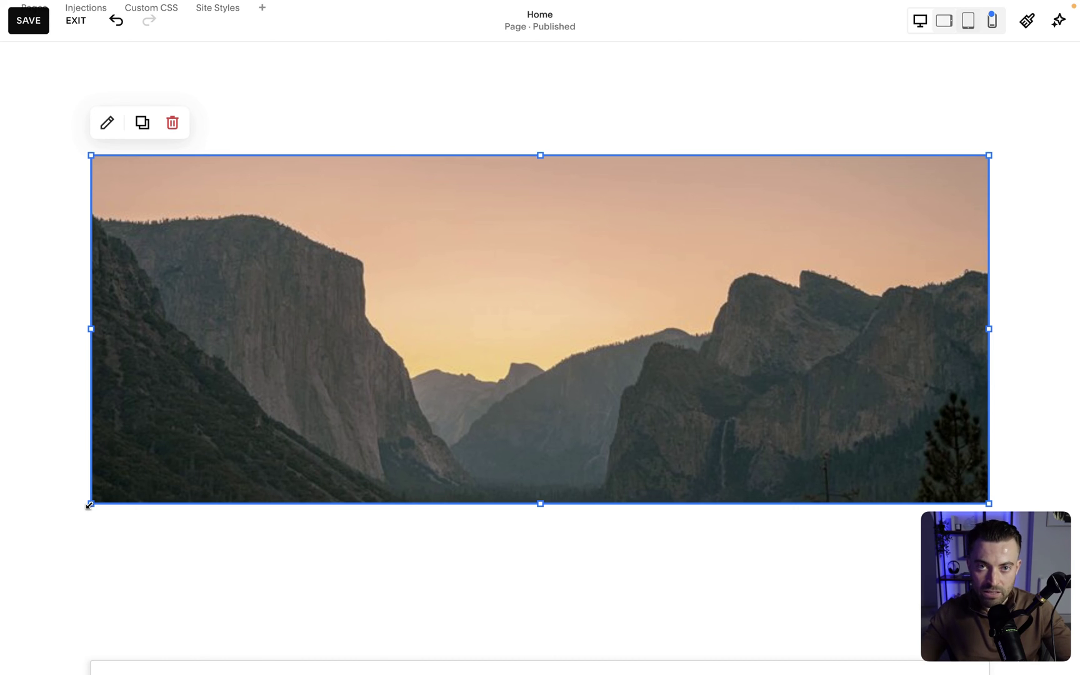
drag(91, 506, 149, 508)
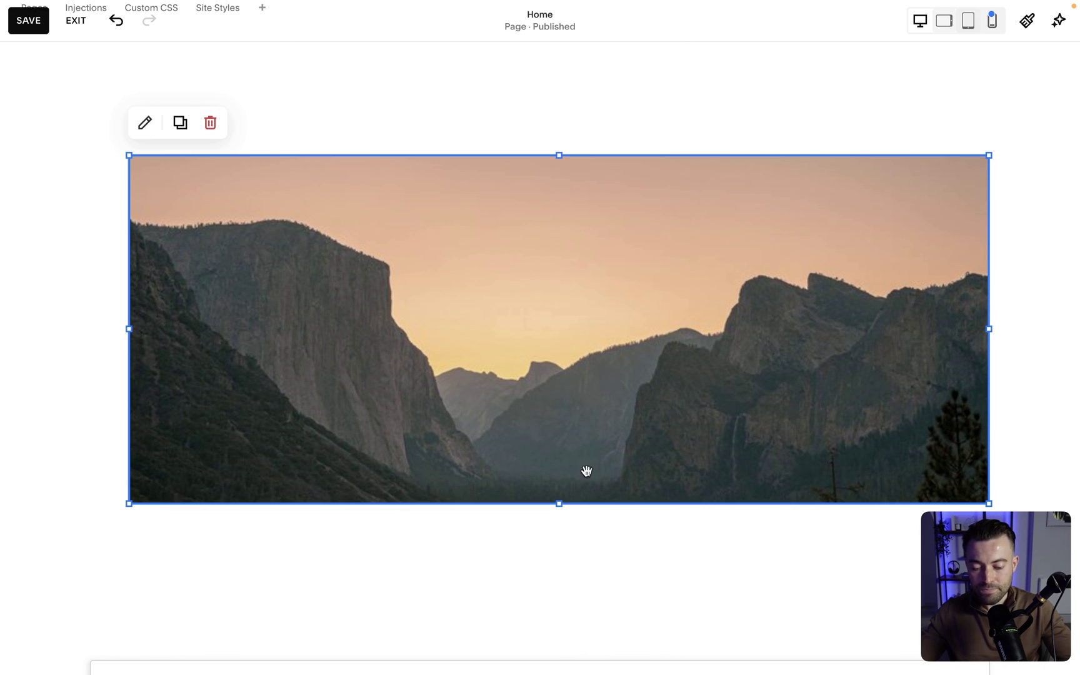
drag(561, 516, 561, 378)
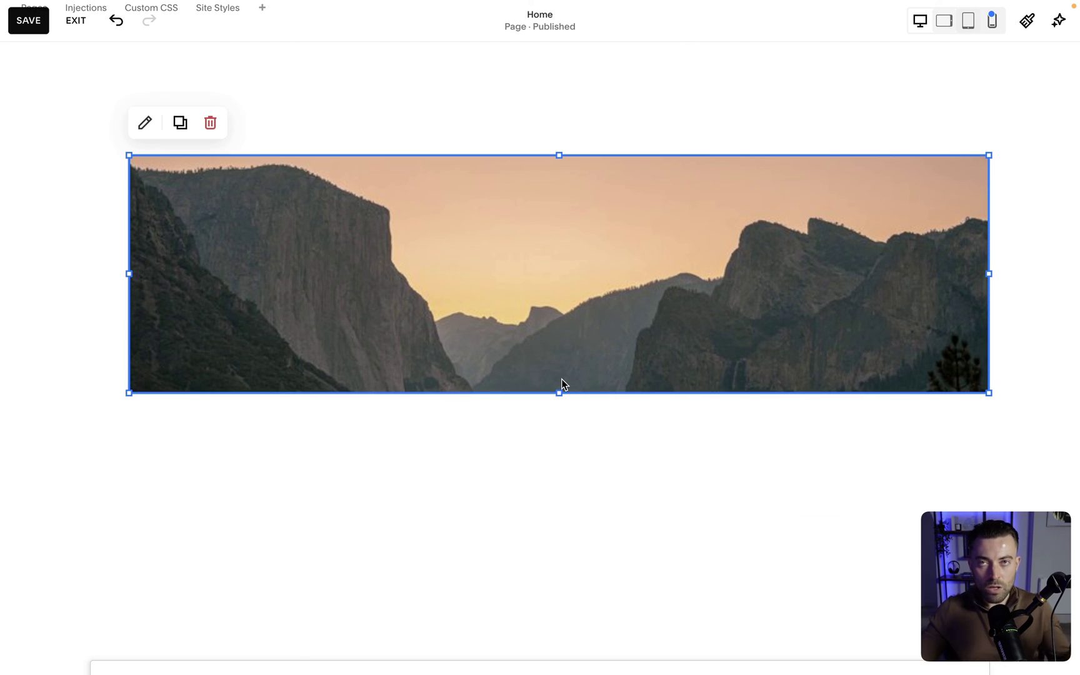